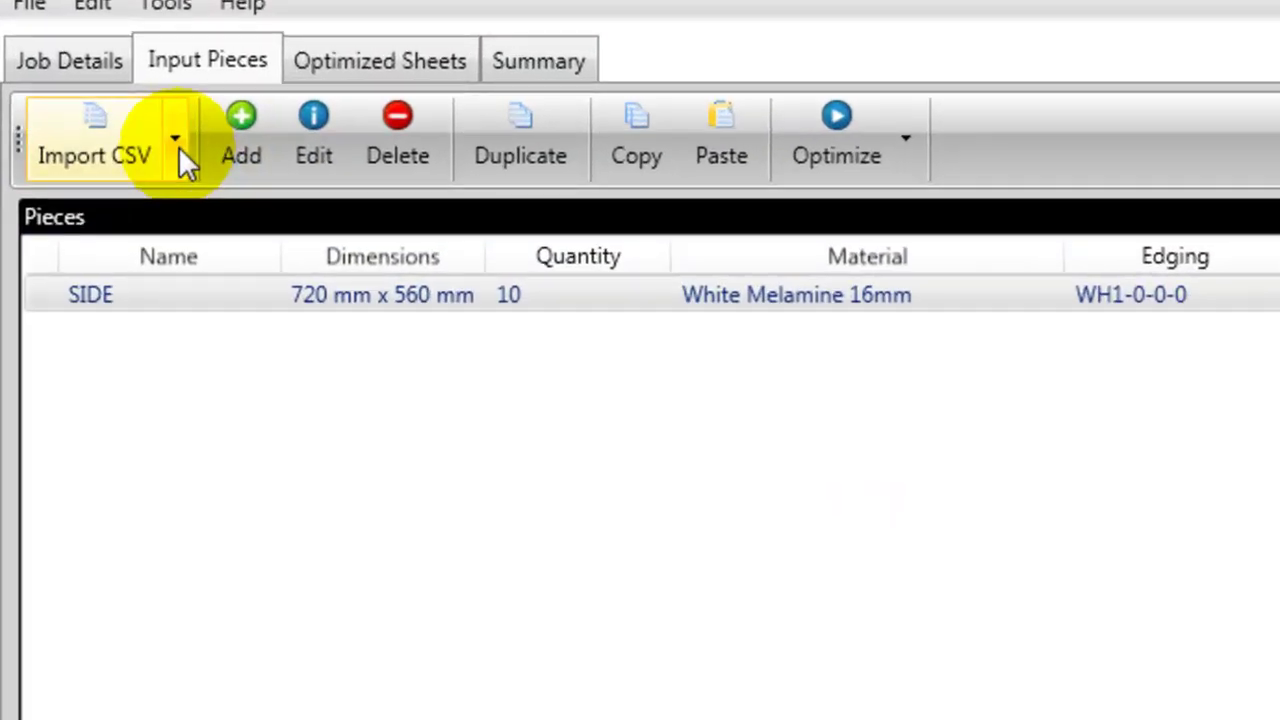
# Export the MaxCut pieces list to the Desktop as the CSV file 'SHEET 1 export'
pyautogui.click(73, 83)
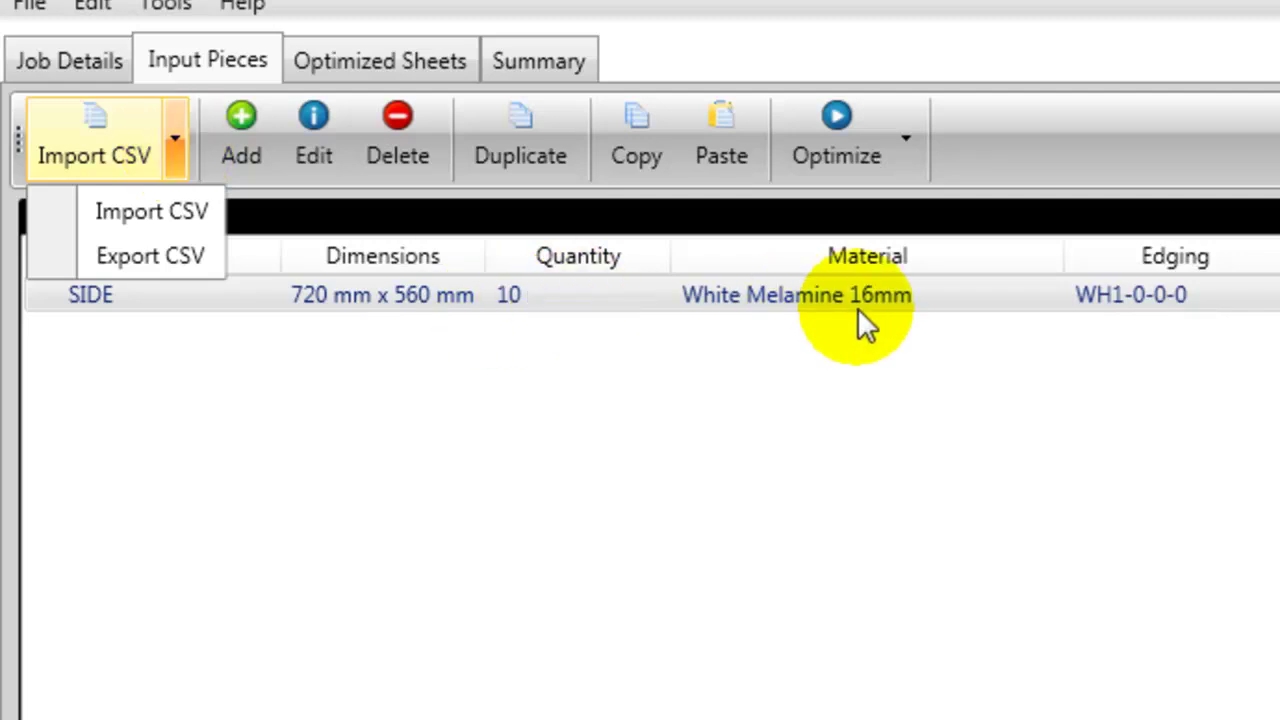
pyautogui.click(500, 430)
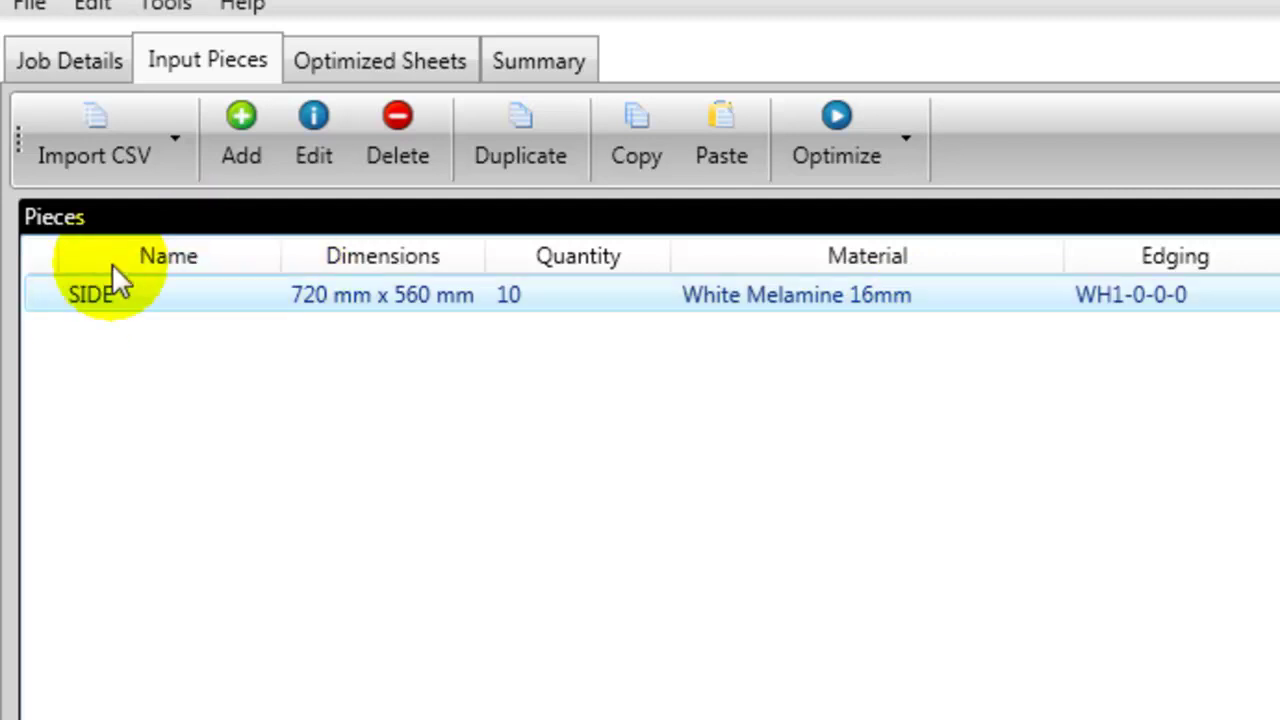
pyautogui.click(178, 152)
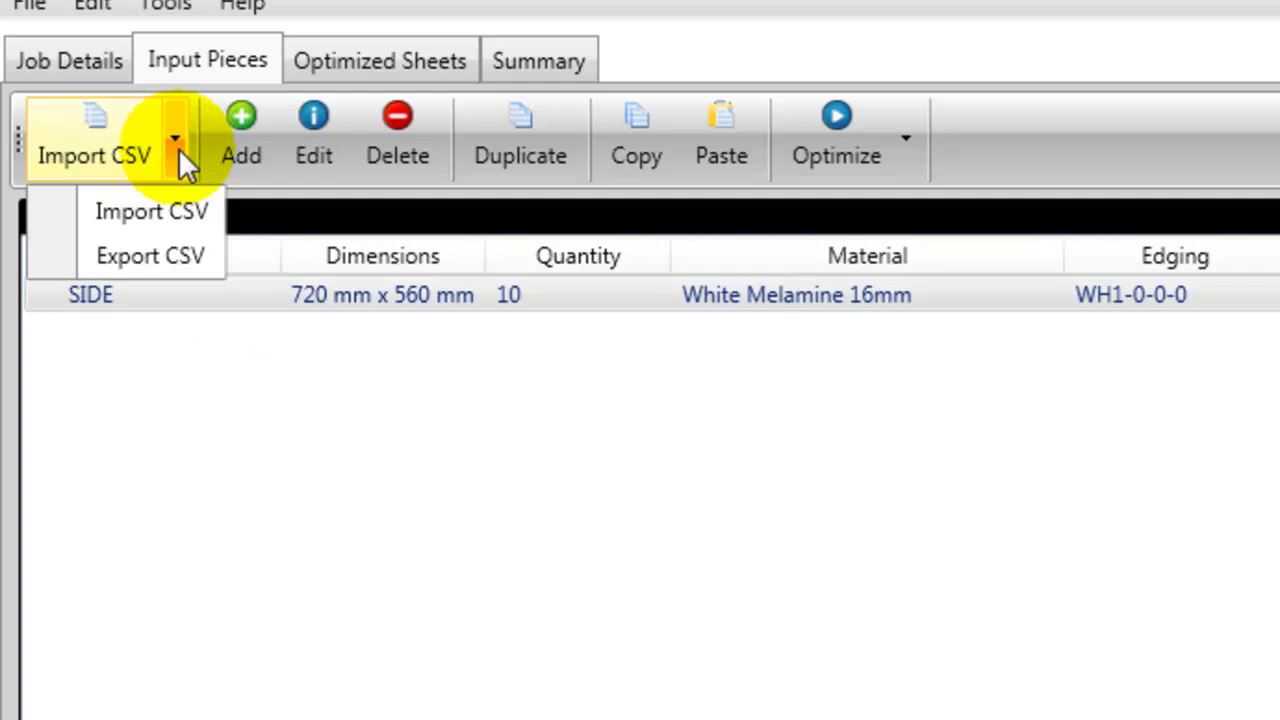
pyautogui.click(182, 256)
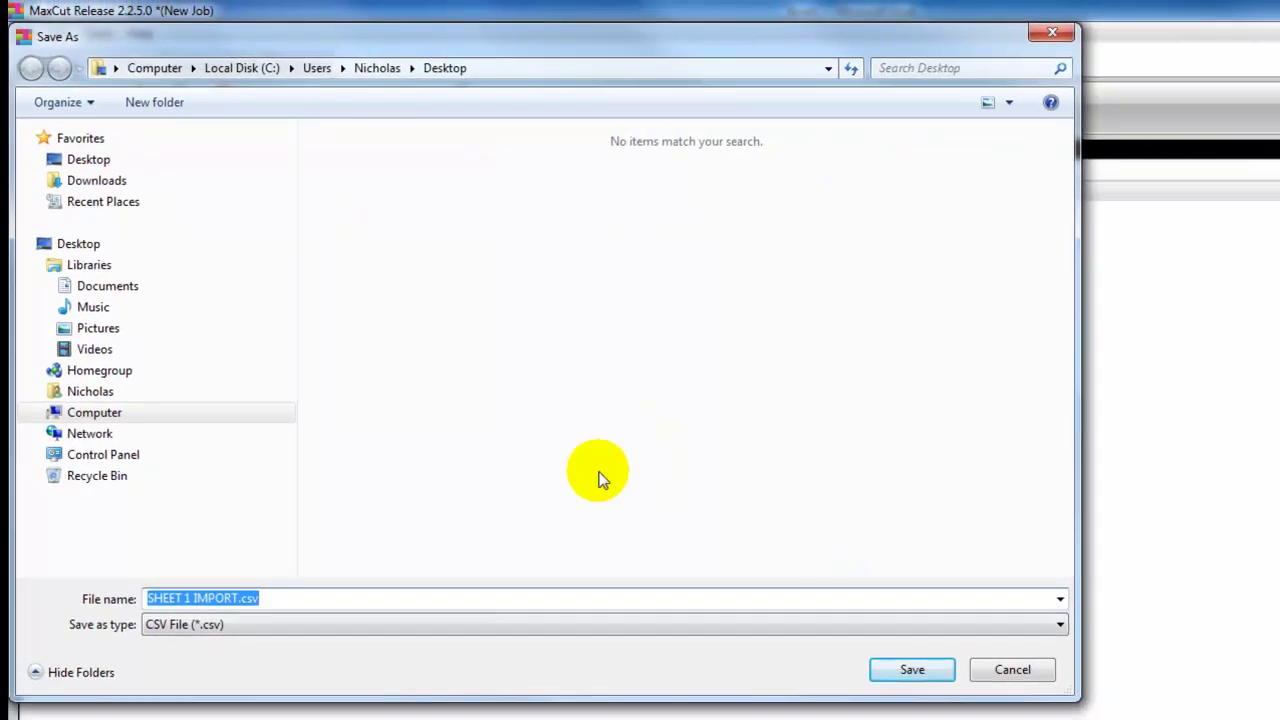
pyautogui.doubleClick(220, 598)
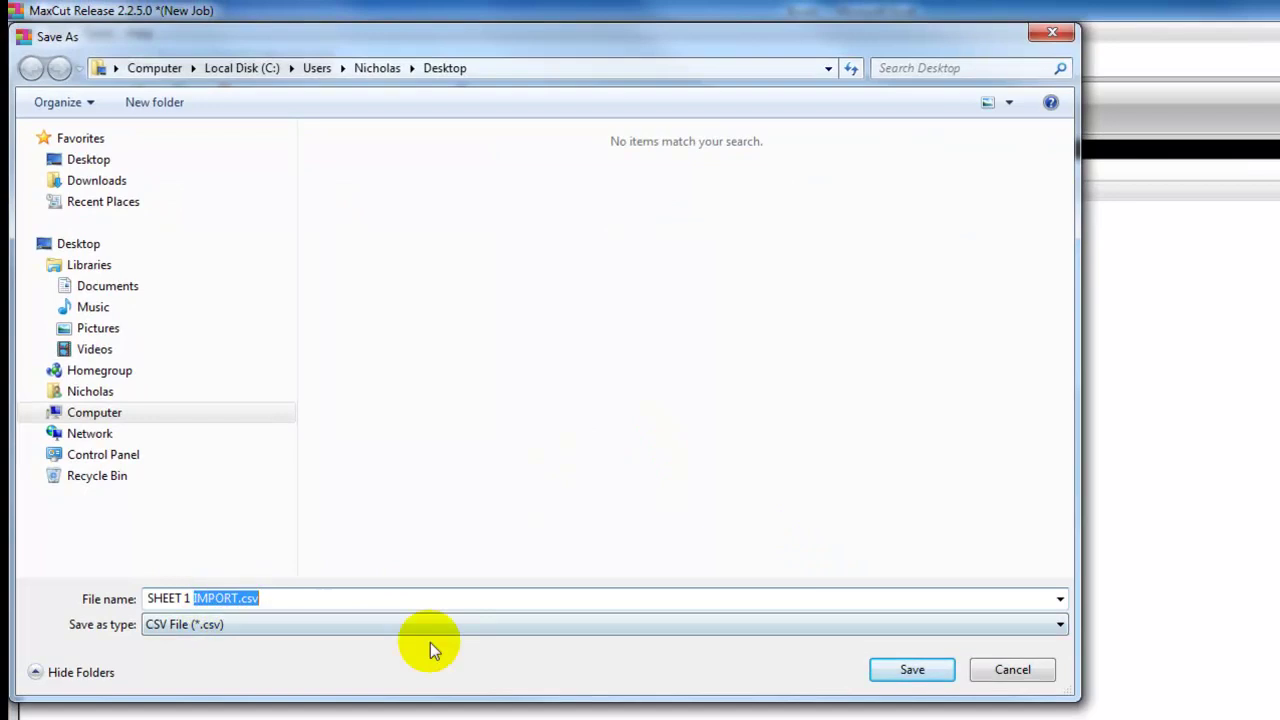
pyautogui.press('BackSpace')
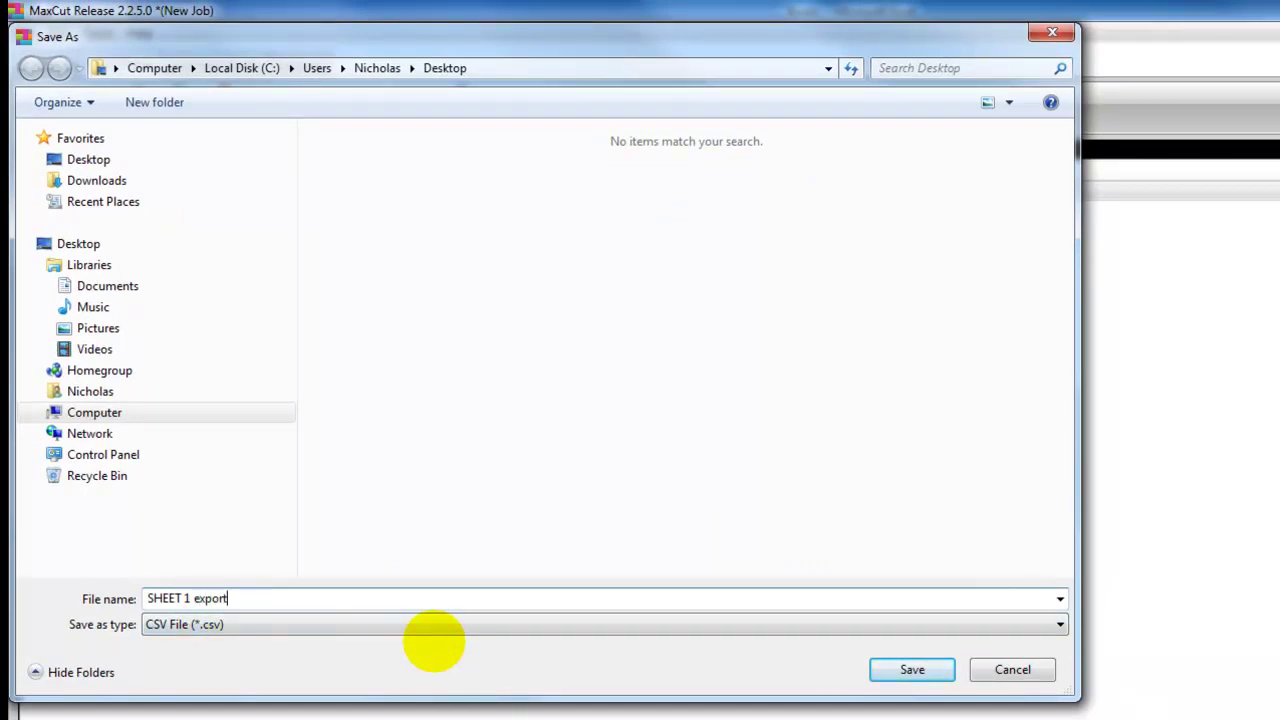
pyautogui.write('export')
pyautogui.click(918, 672)
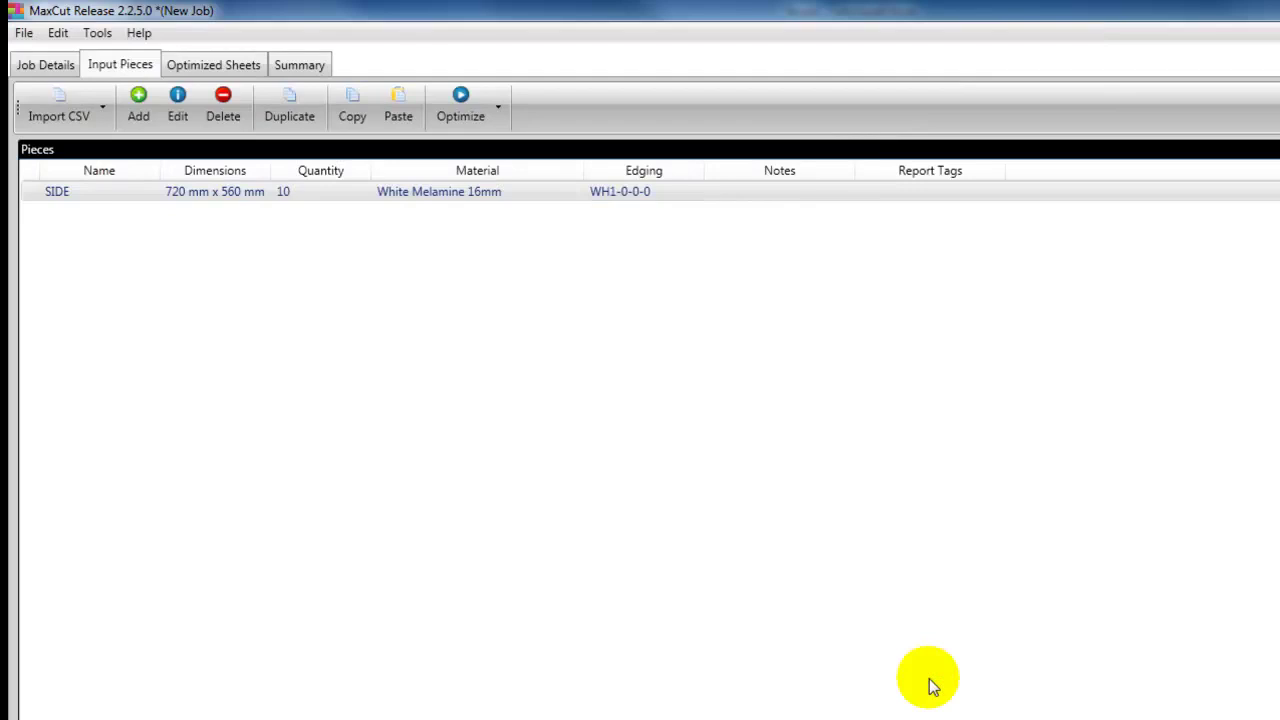
pyautogui.hotkey('alt', 'Tab')
# In Excel, open SHEET 1 export.csv from the Desktop with CSV files shown
pyautogui.click(771, 551)
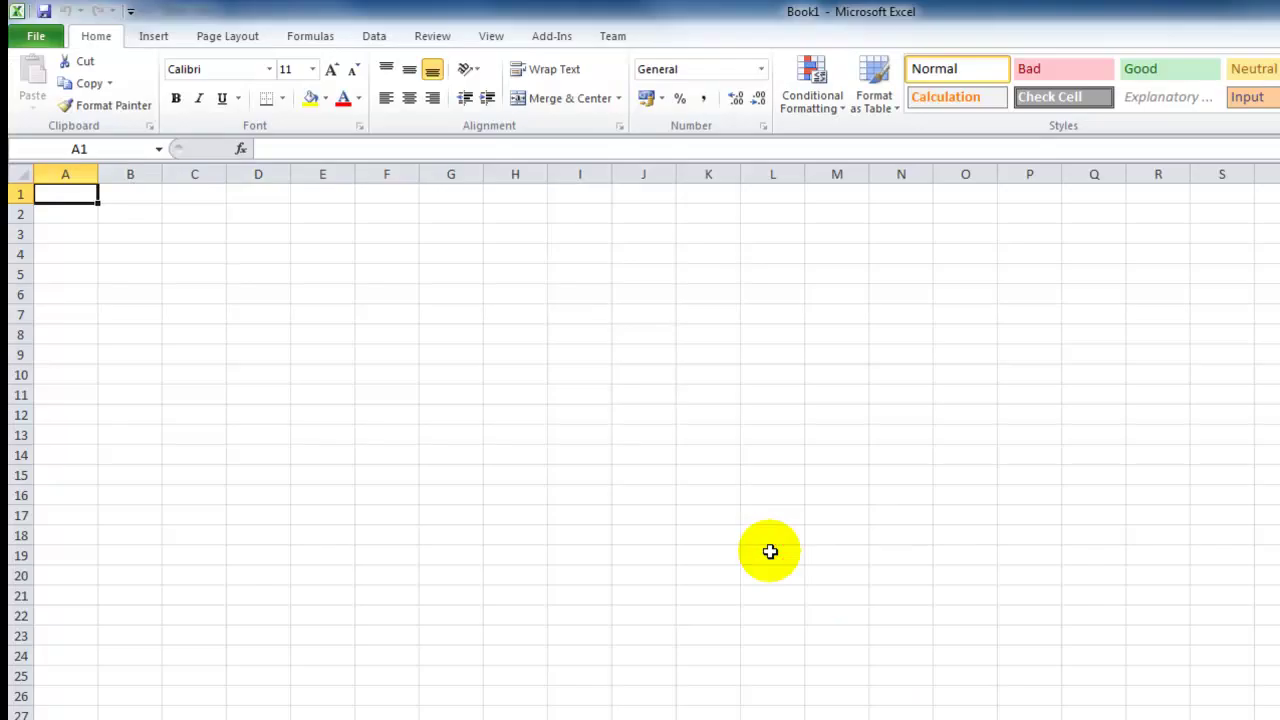
pyautogui.click(37, 38)
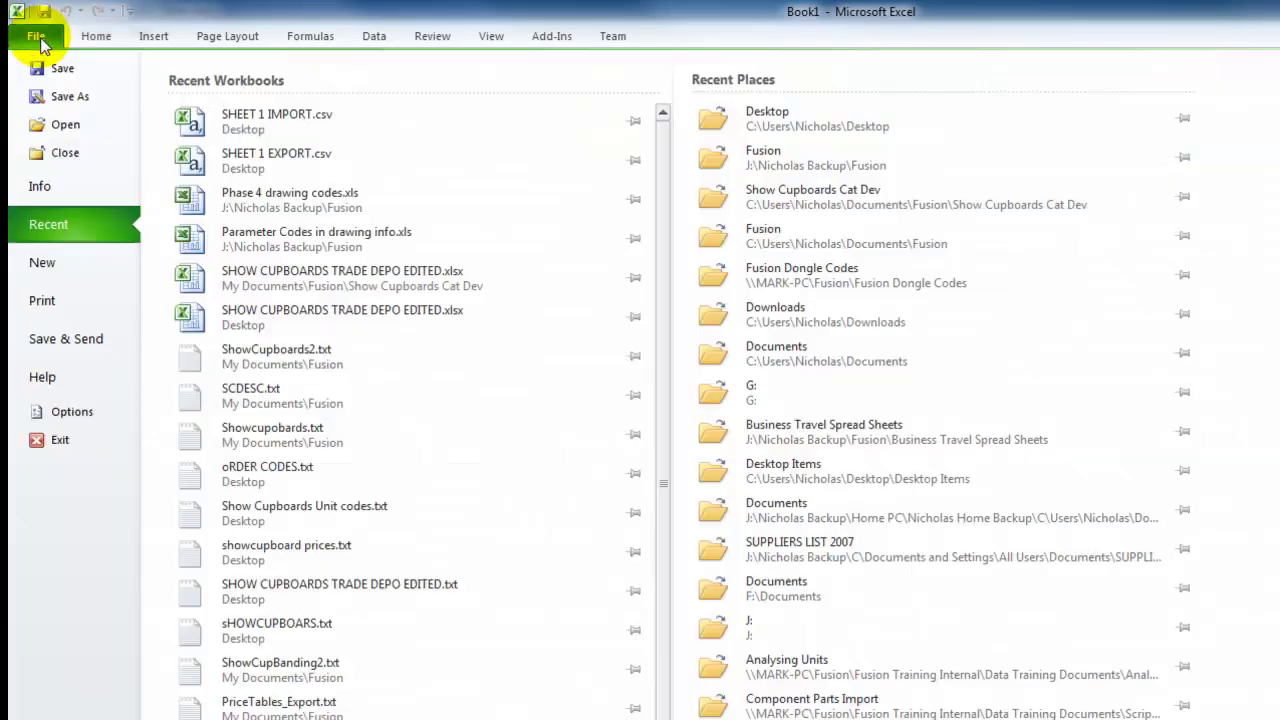
pyautogui.click(60, 126)
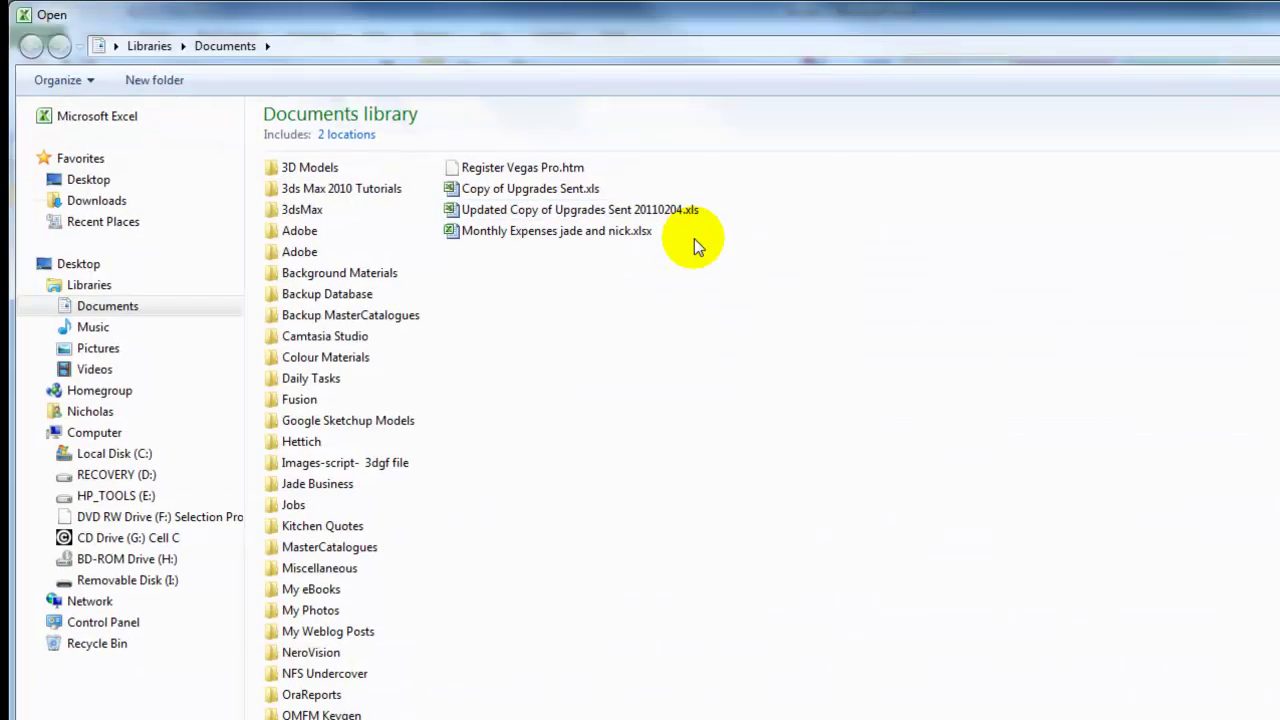
pyautogui.click(88, 182)
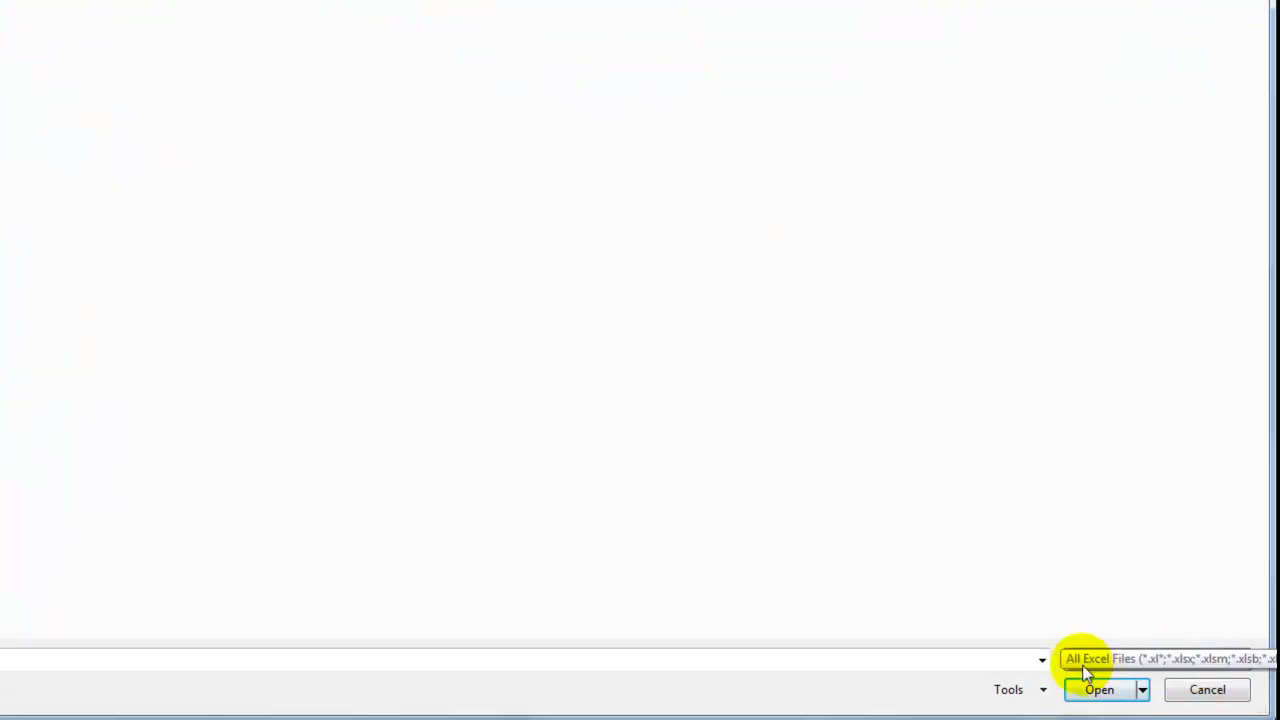
pyautogui.click(1248, 662)
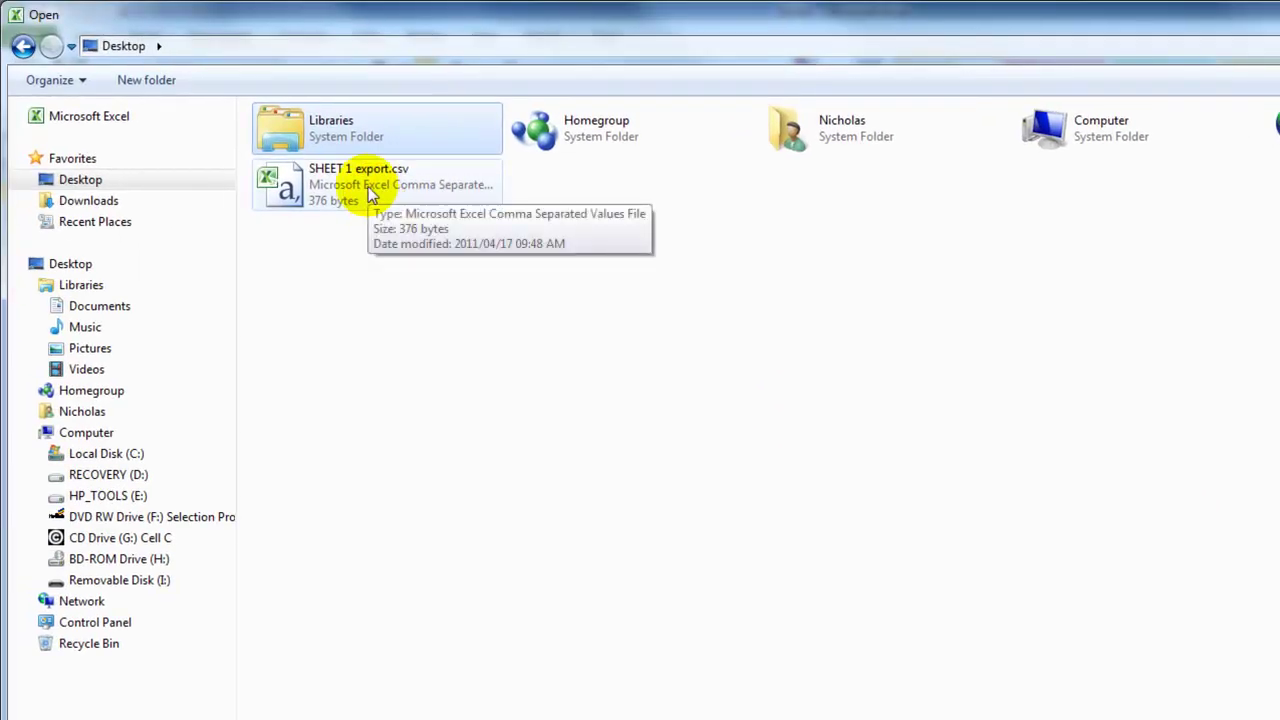
pyautogui.doubleClick(370, 190)
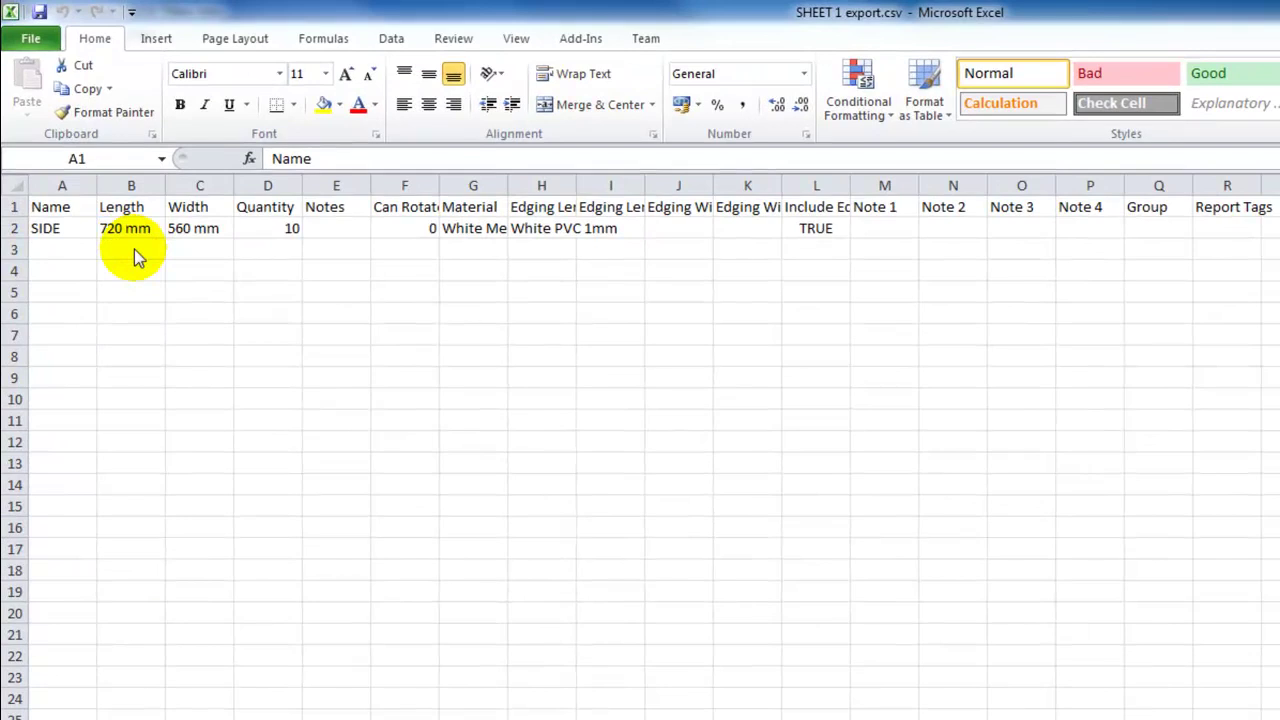
# AutoFit all columns so headers like Include Edging Thickness are fully readable
pyautogui.click(12, 186)
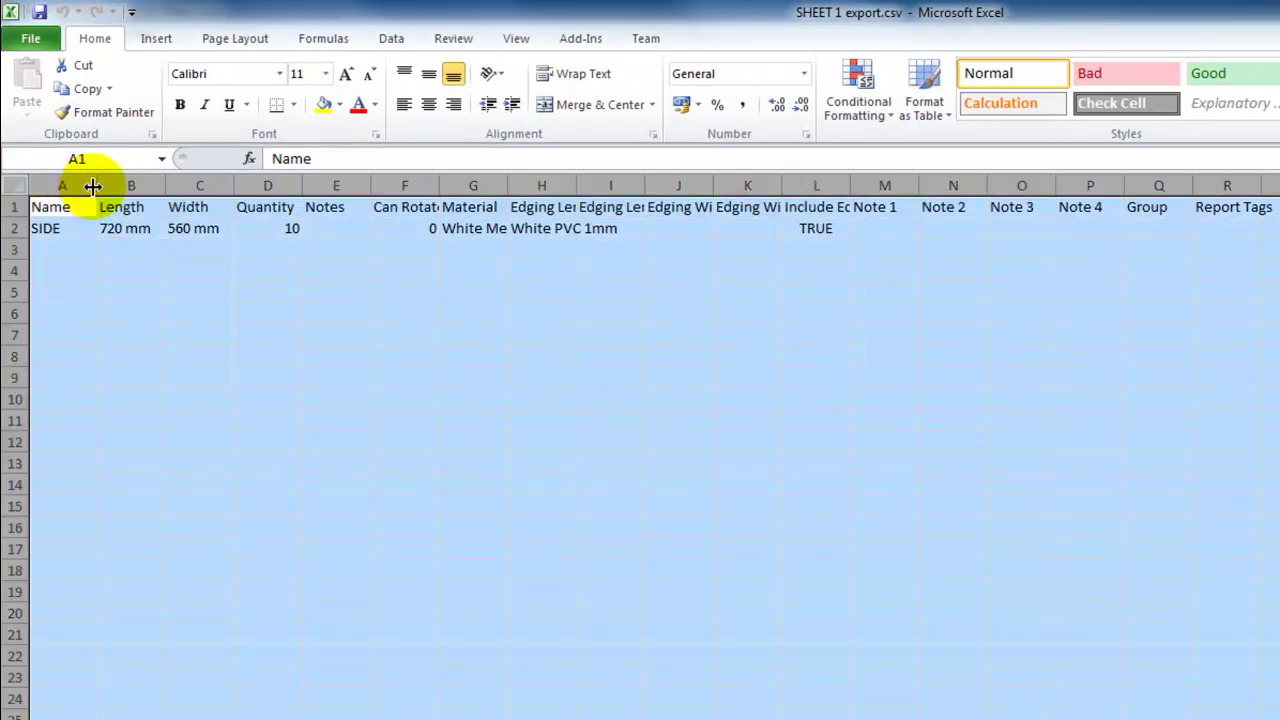
pyautogui.doubleClick(97, 185)
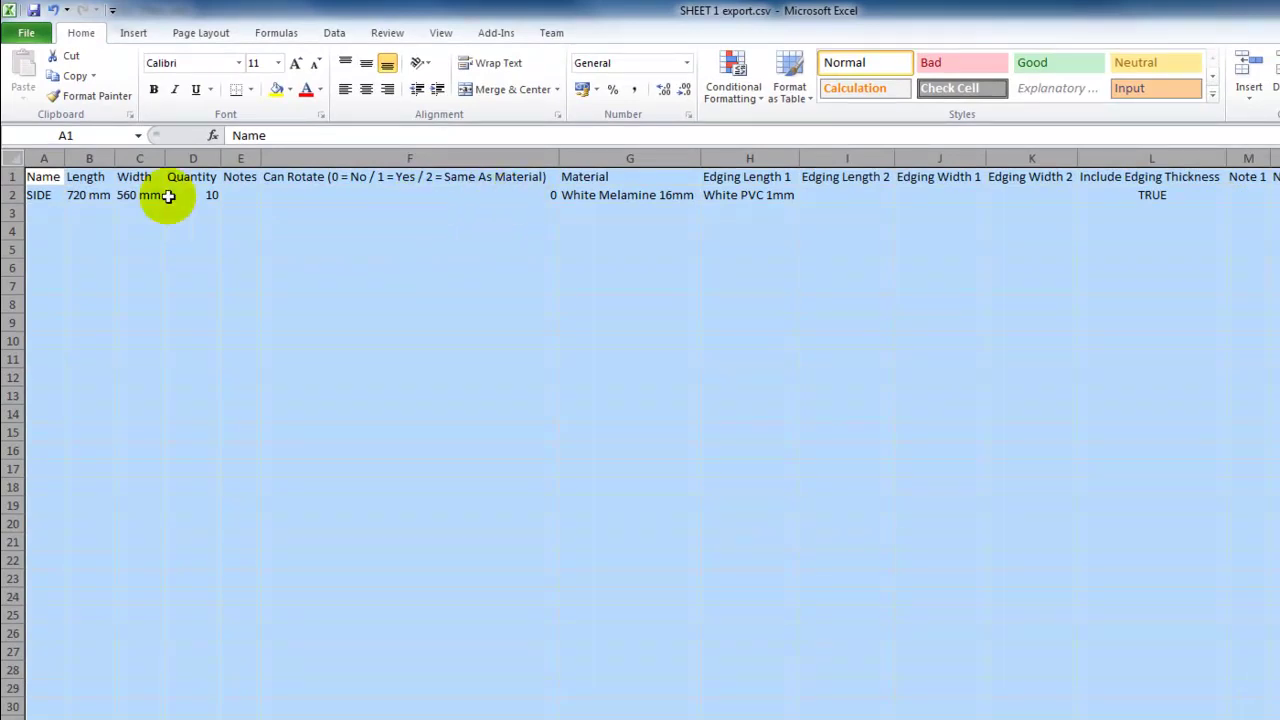
pyautogui.click(13, 194)
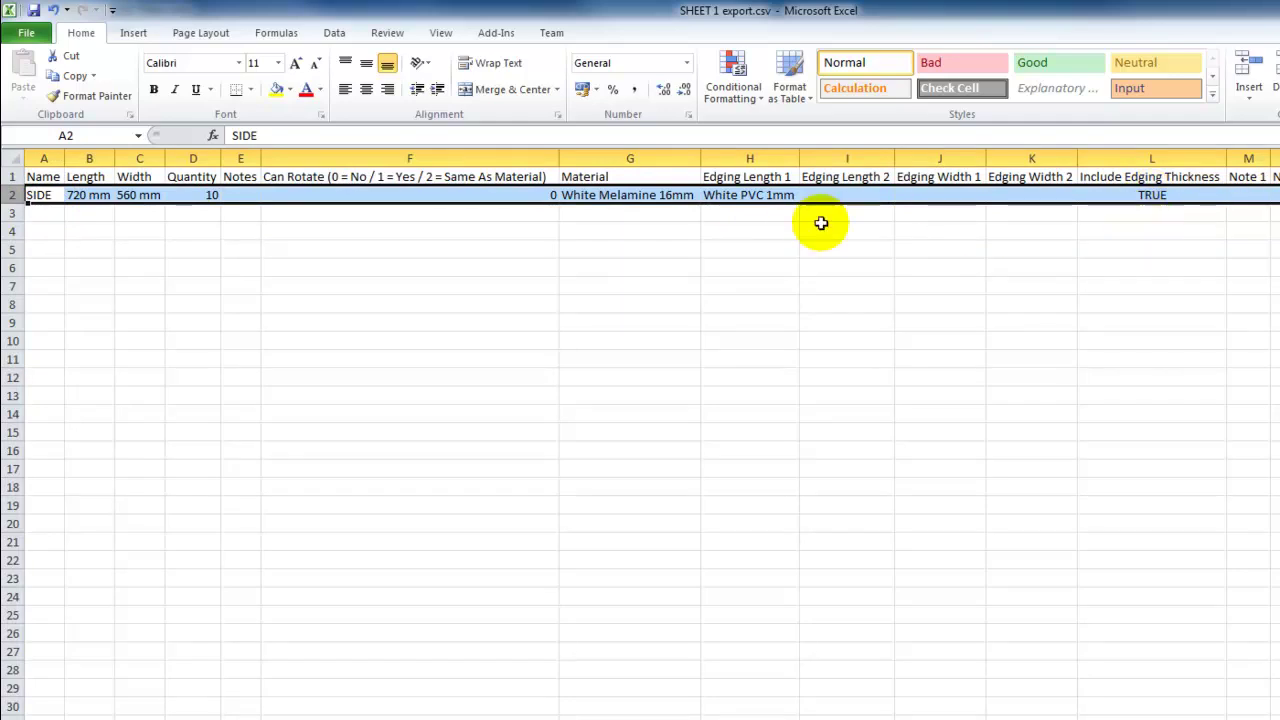
# Copy the SIDE row and paste it into row 3
pyautogui.rightClick(13, 196)
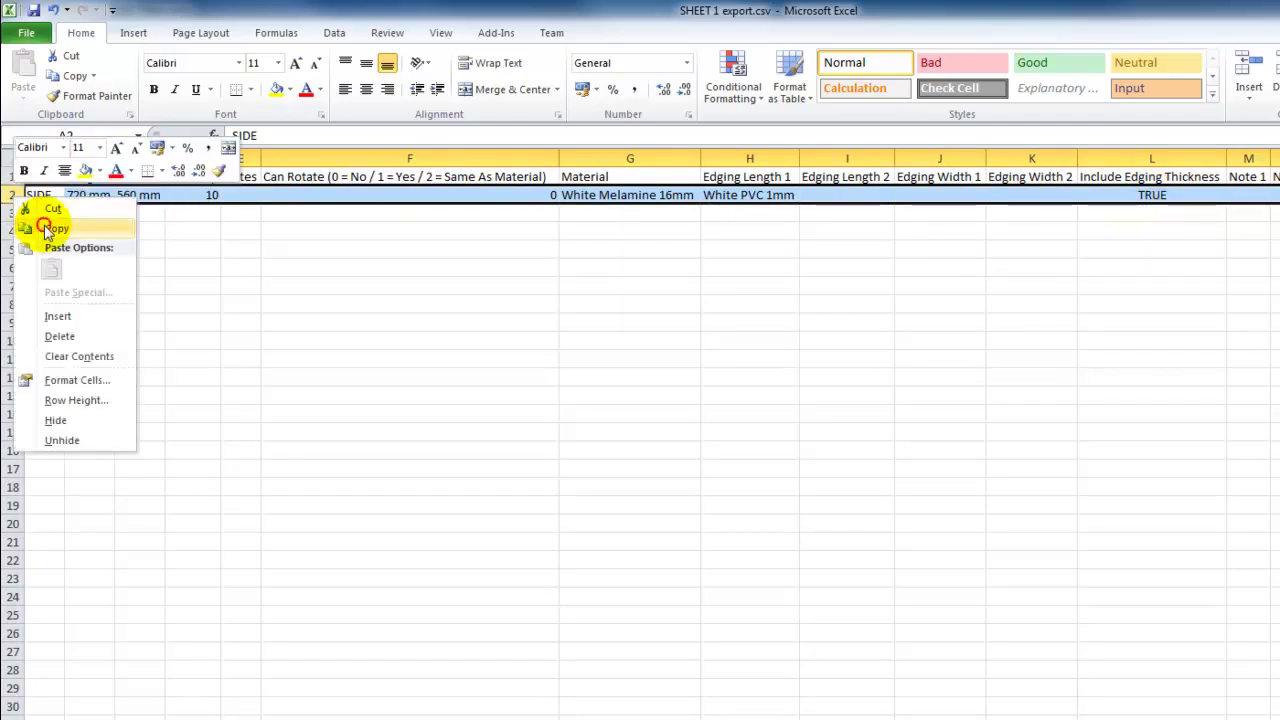
pyautogui.click(56, 228)
pyautogui.click(43, 212)
pyautogui.rightClick(43, 213)
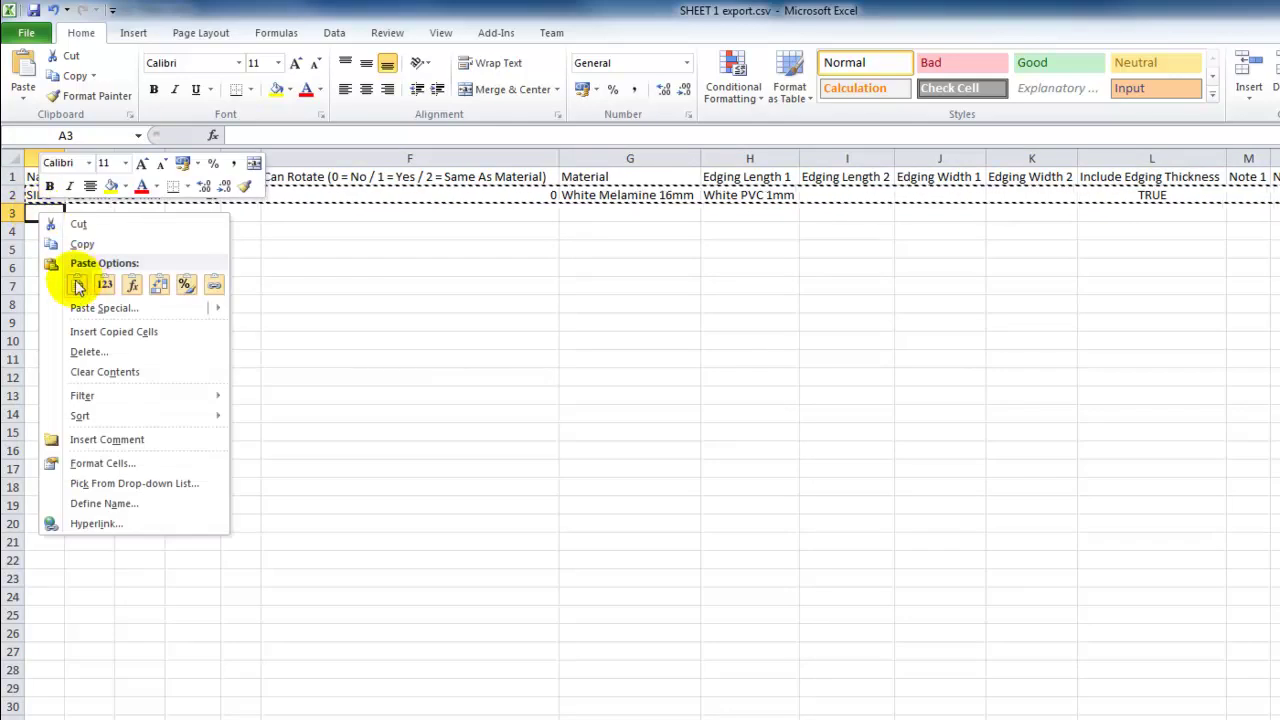
pyautogui.click(78, 284)
# Rename the copied row to BASE with length 468 mm and quantity 5
pyautogui.click(38, 213)
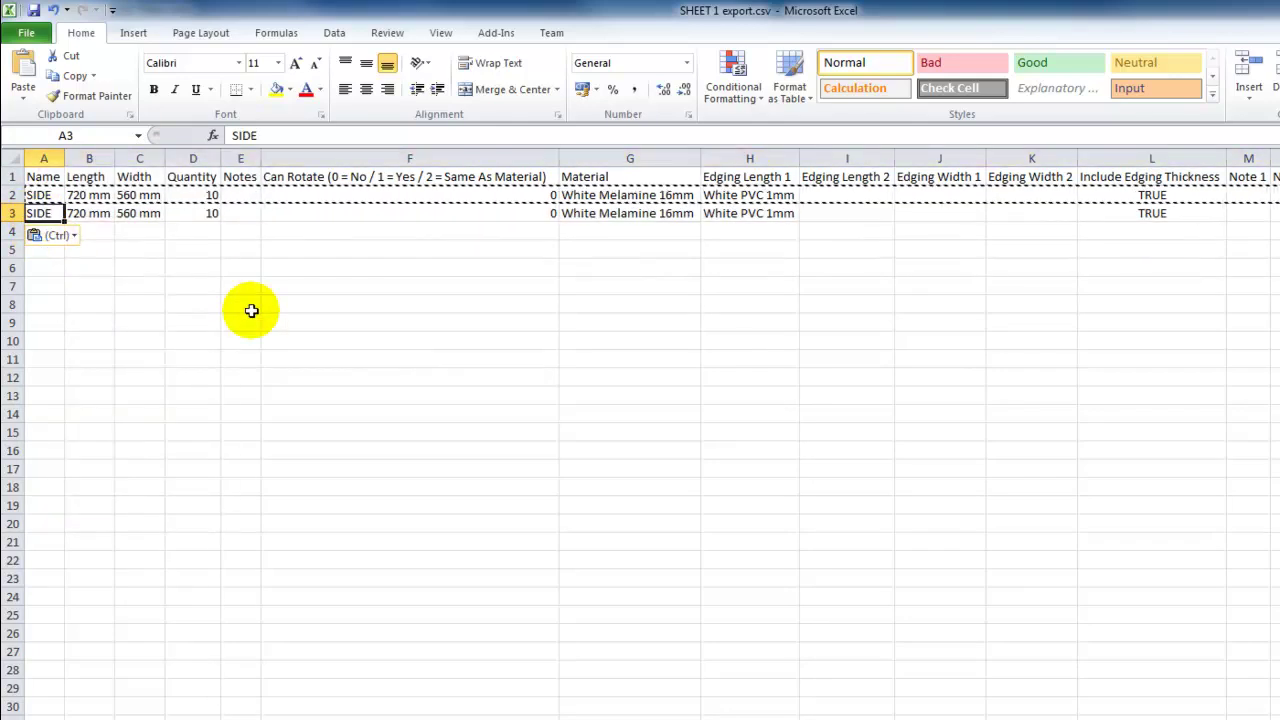
pyautogui.write('bas')
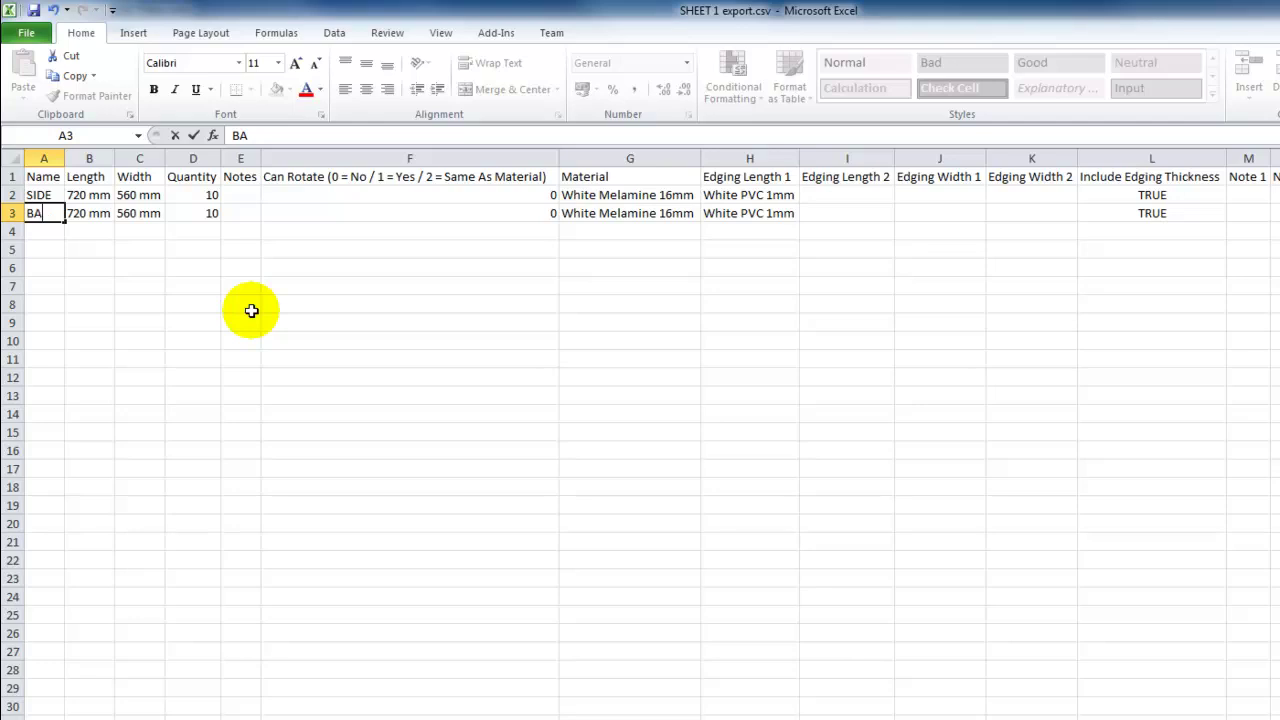
pyautogui.press('Tab')
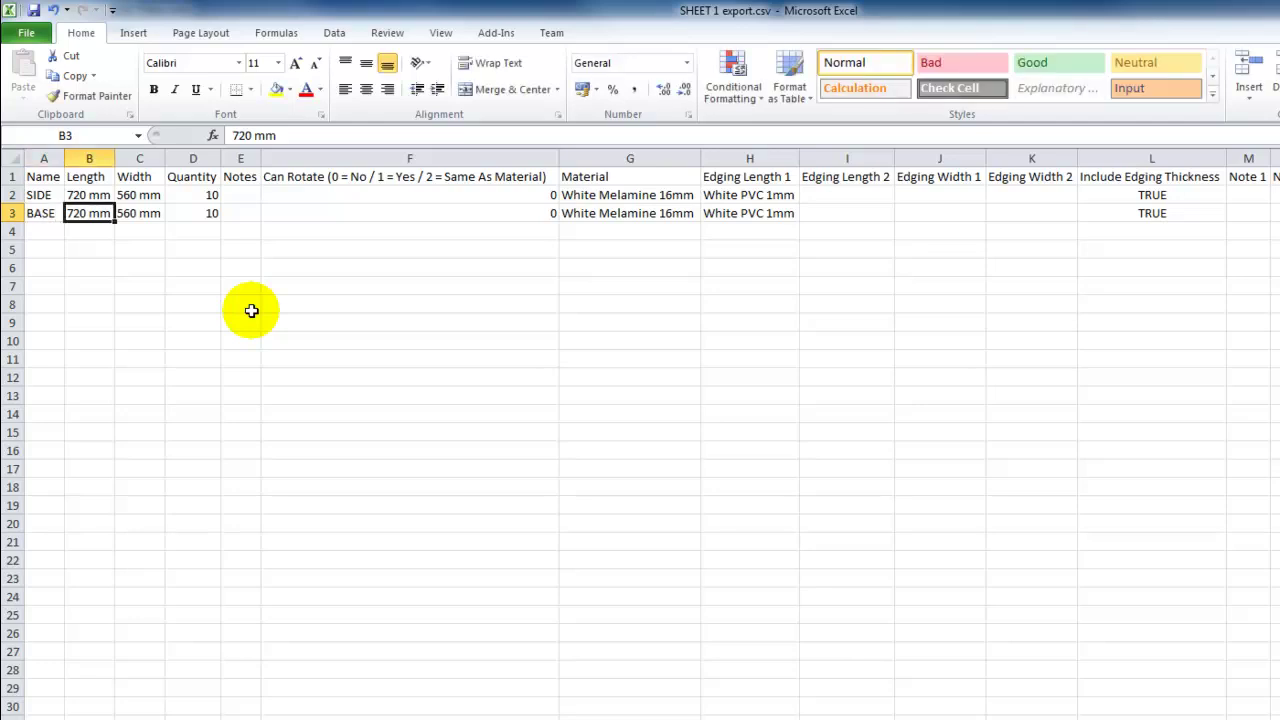
pyautogui.write('468')
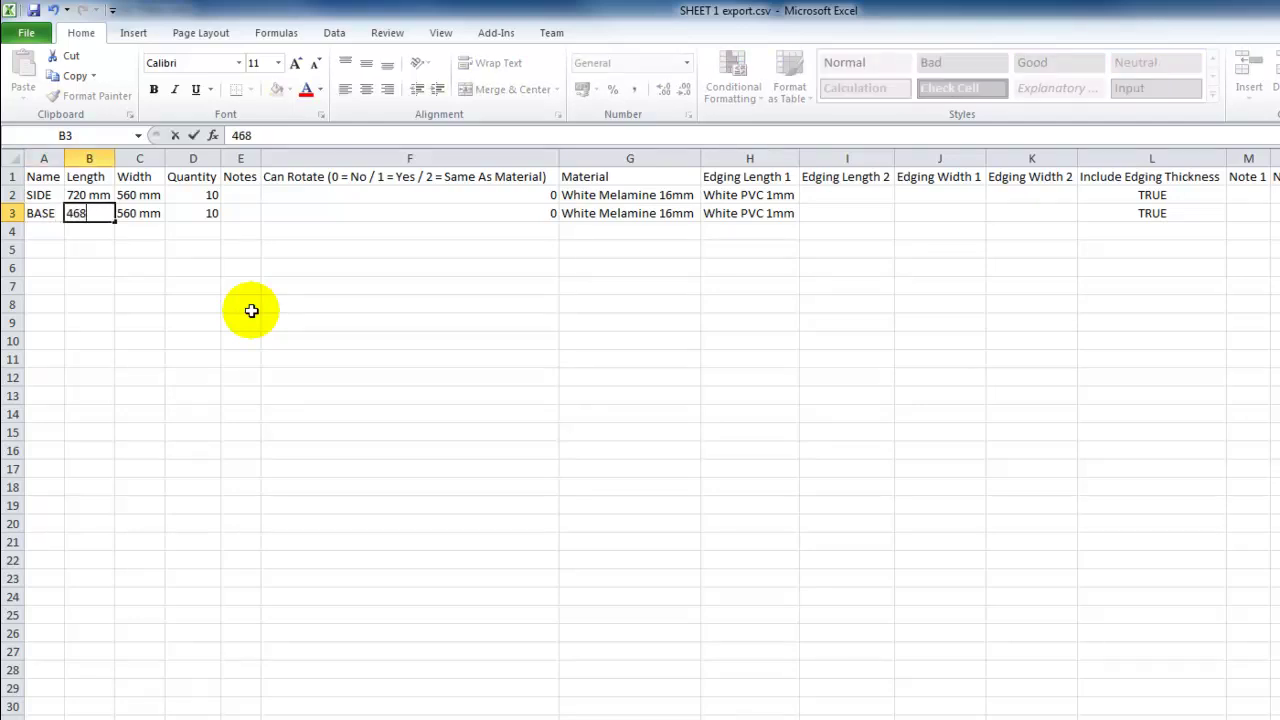
pyautogui.press('Tab')
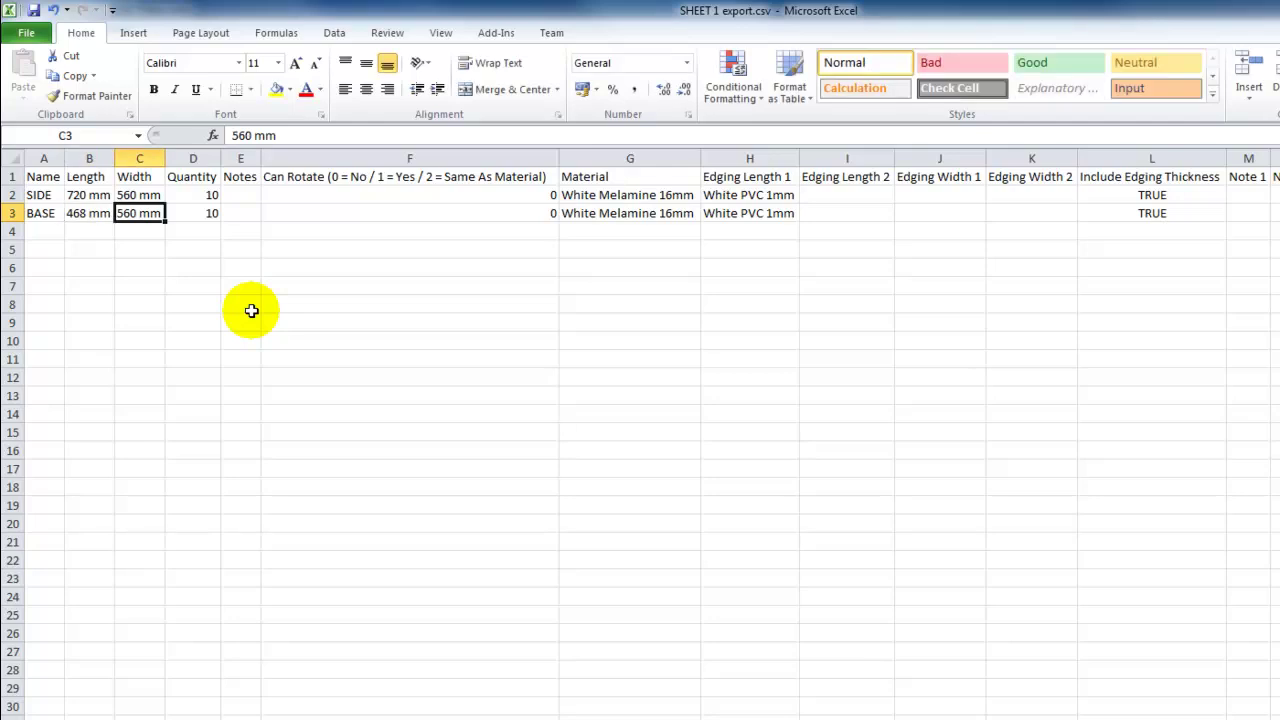
pyautogui.press('Tab')
pyautogui.write('5')
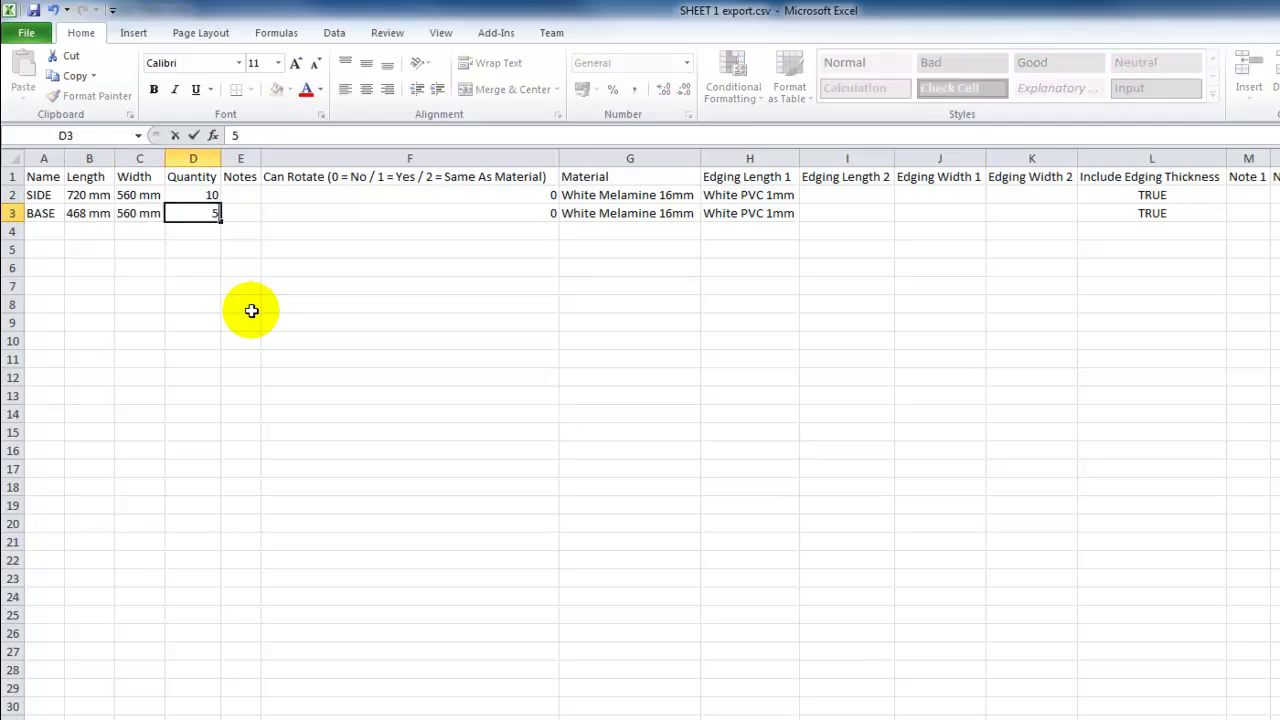
pyautogui.press('Tab')
pyautogui.press('Tab')
pyautogui.press('Tab')
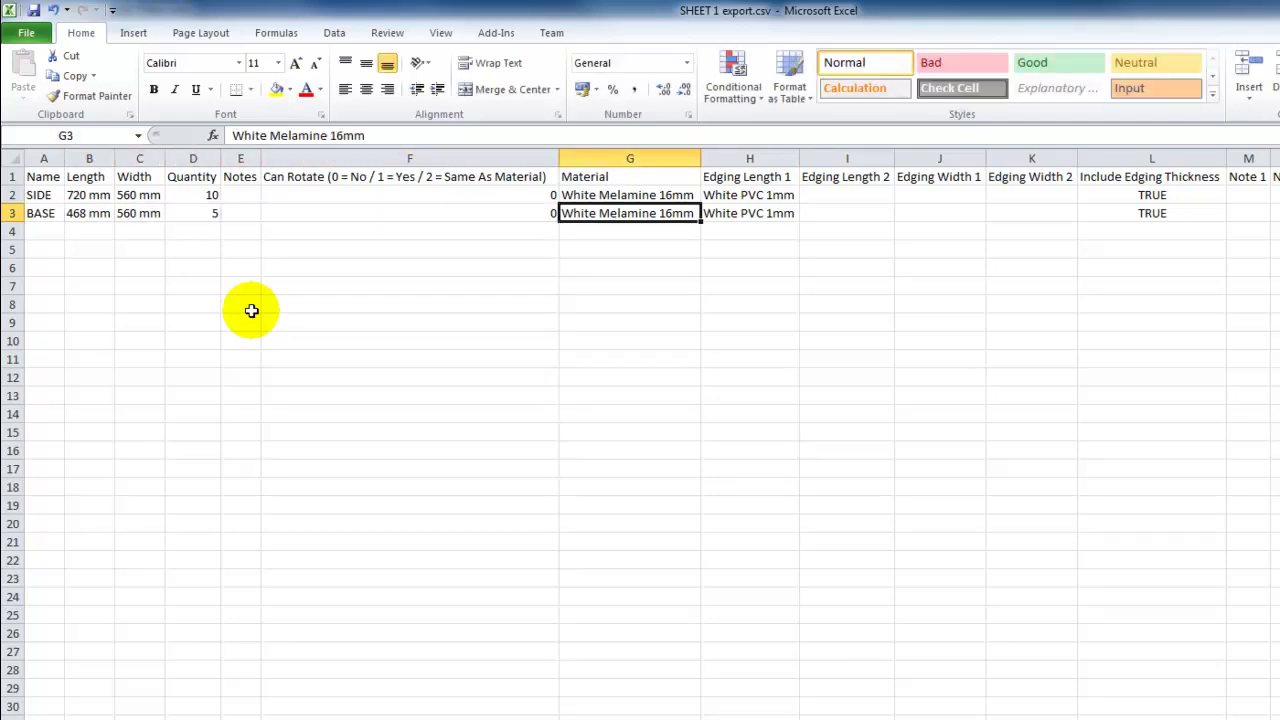
pyautogui.press('Tab')
pyautogui.press('Tab')
pyautogui.press('Tab')
pyautogui.press('Tab')
pyautogui.press('Tab')
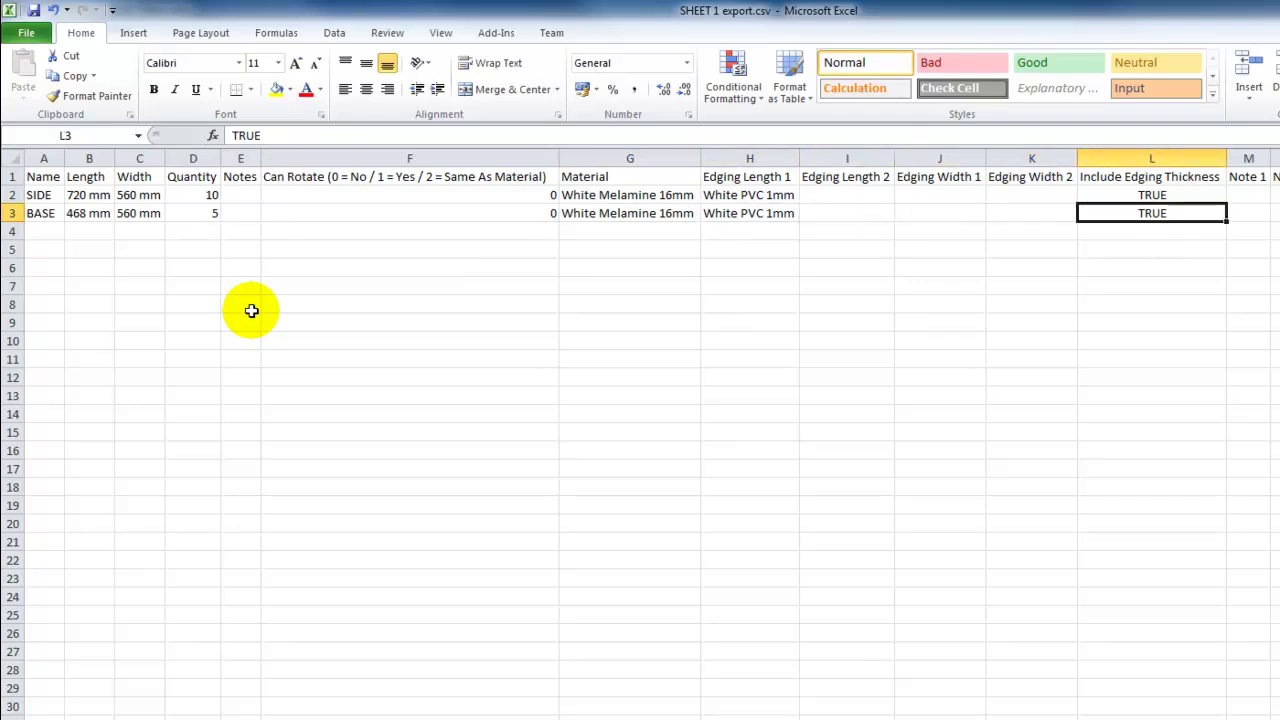
pyautogui.click(451, 211)
pyautogui.click(1150, 211)
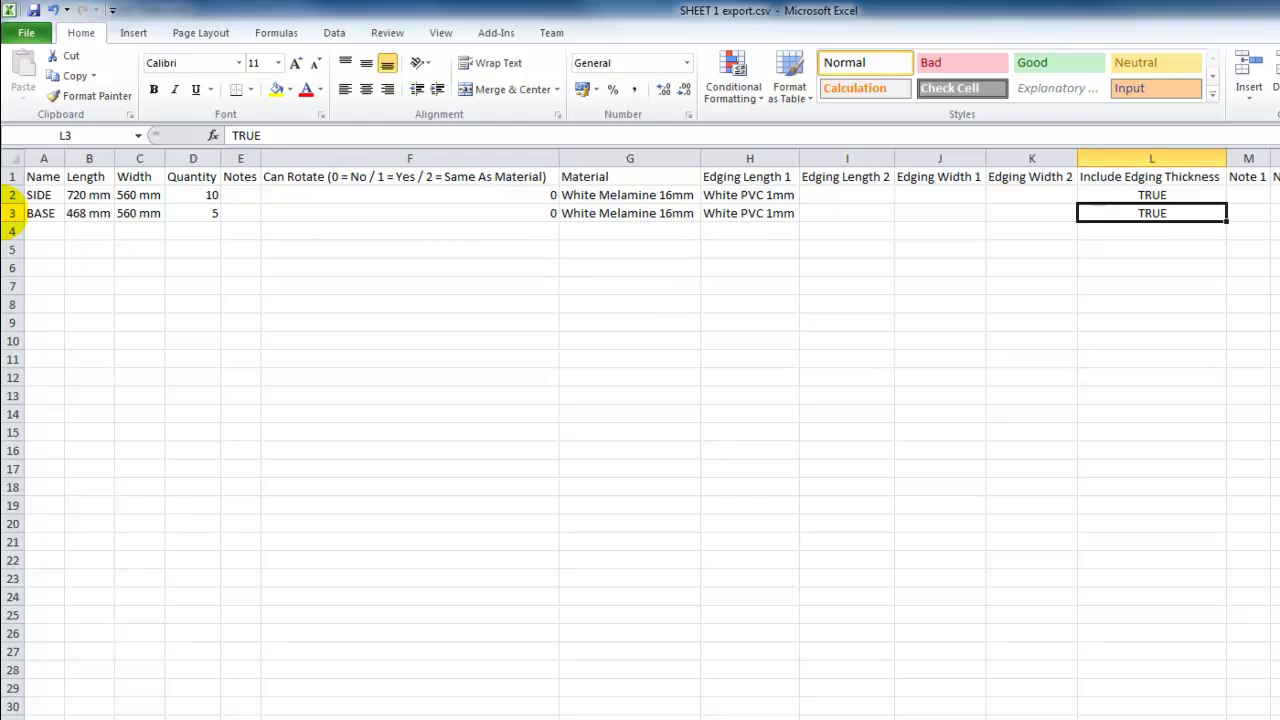
# Copy the BASE row and paste it into row 4
pyautogui.click(12, 213)
pyautogui.rightClick(12, 213)
pyautogui.click(57, 247)
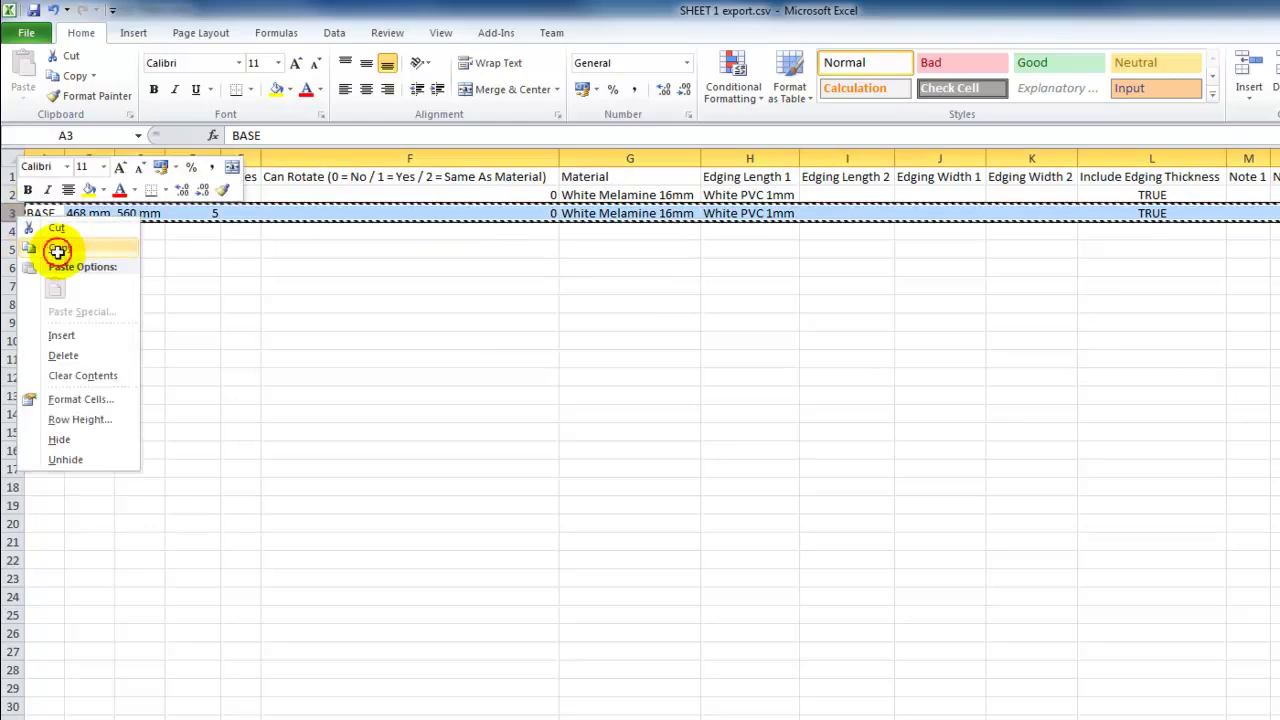
pyautogui.click(26, 231)
pyautogui.rightClick(34, 231)
pyautogui.click(73, 303)
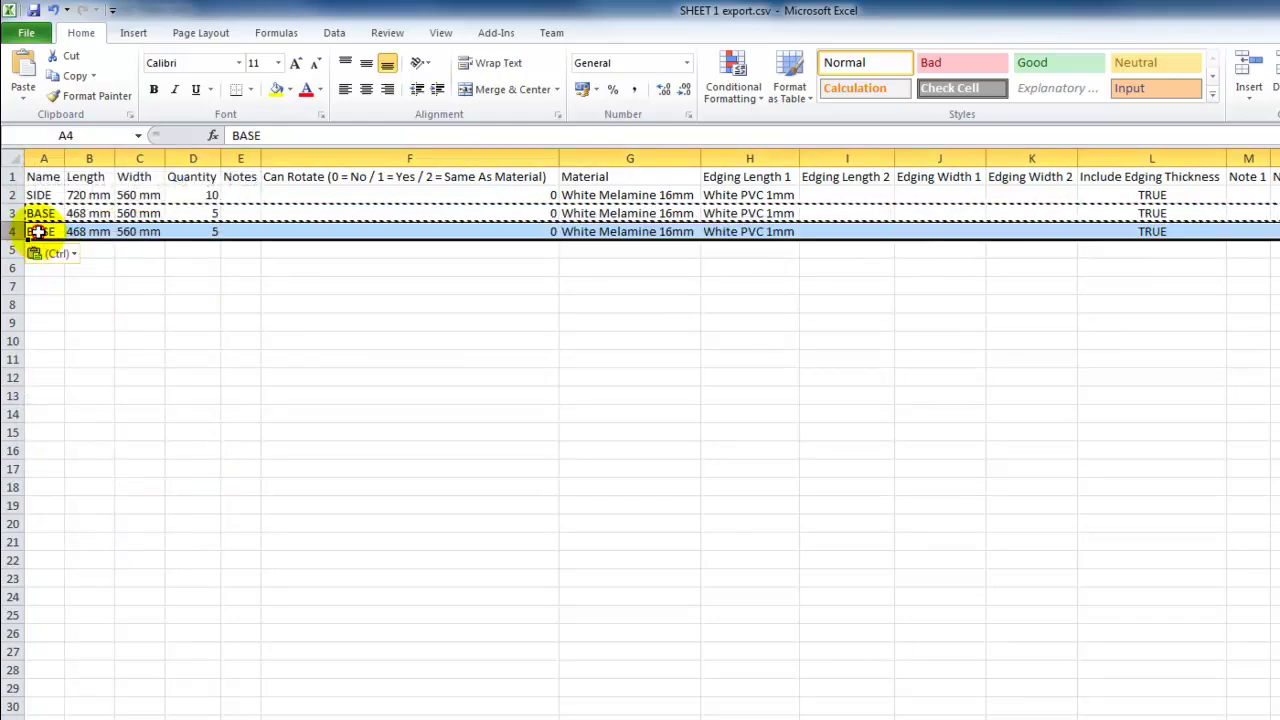
# Name the new row BACK with length 710 mm and width 478 mm
pyautogui.write('BACK')
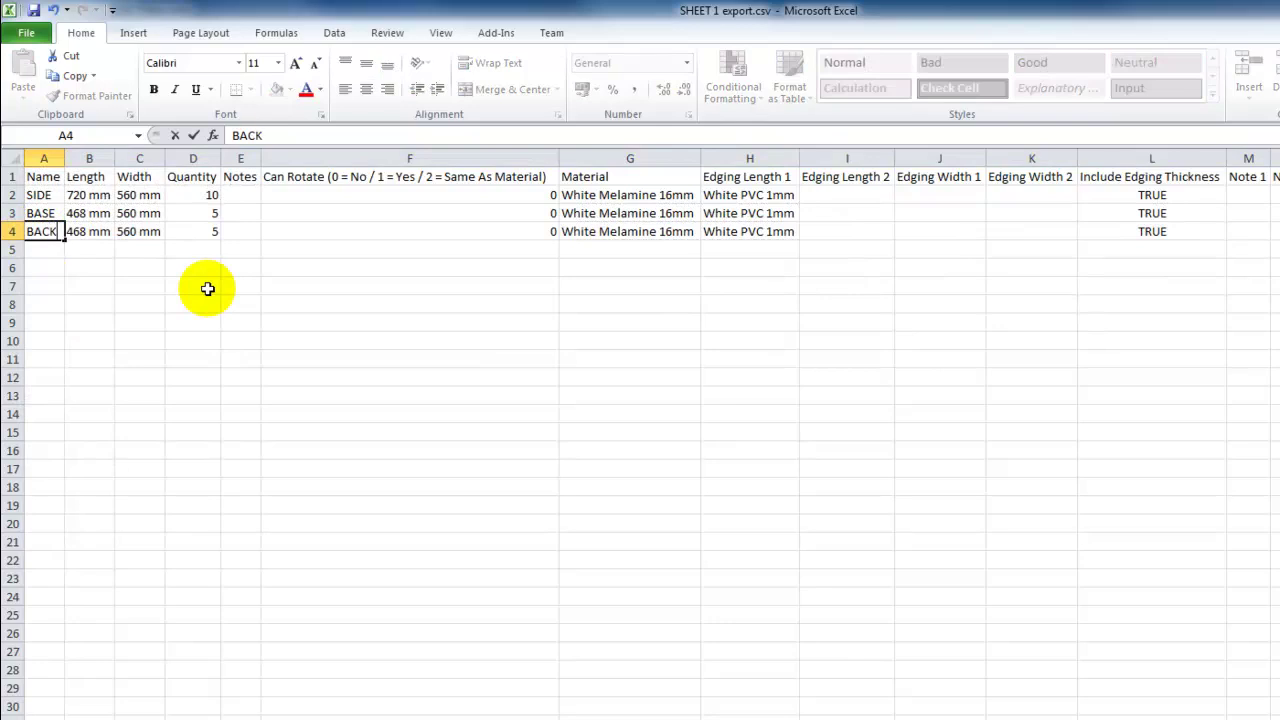
pyautogui.press('Tab')
pyautogui.write('4')
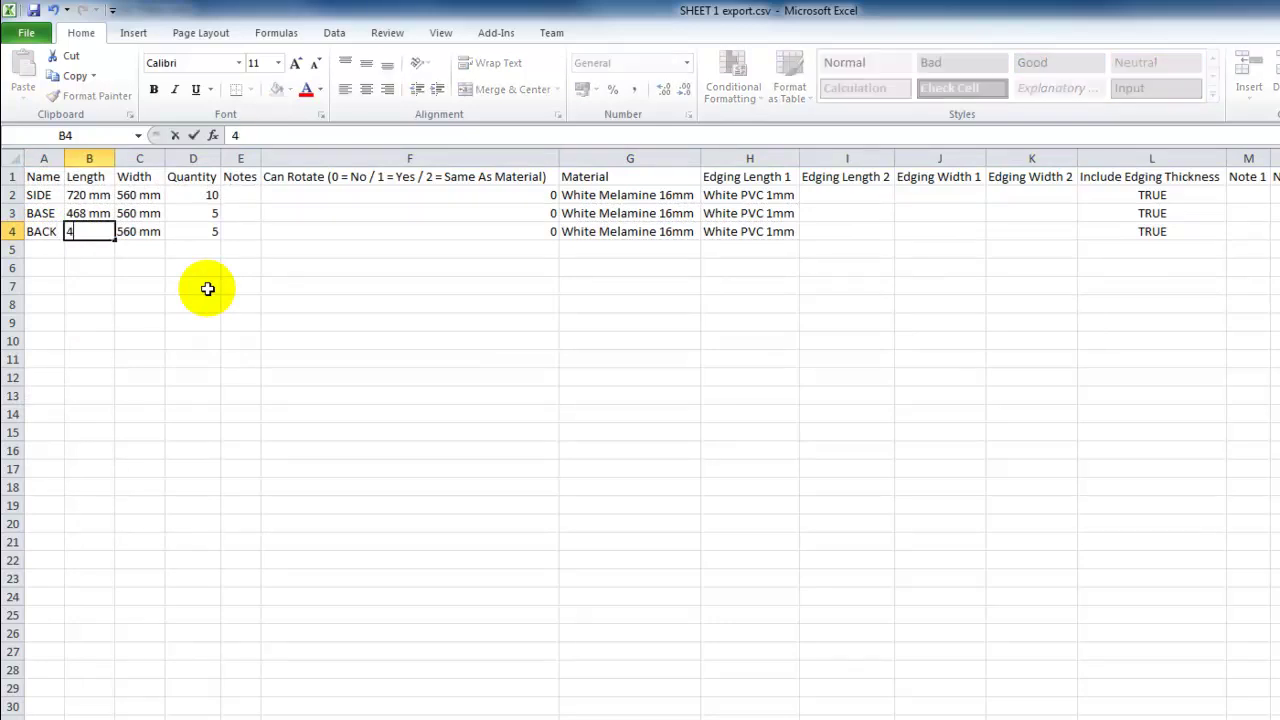
pyautogui.write('78 mm')
pyautogui.press('Tab')
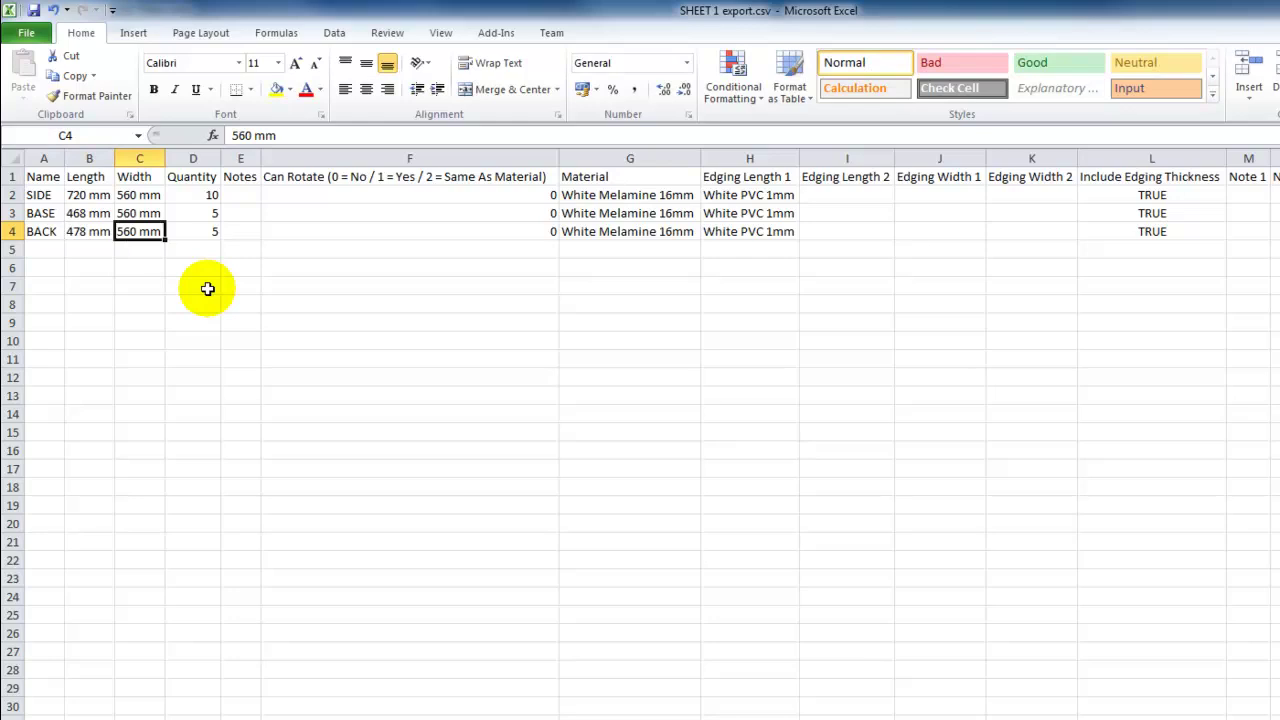
pyautogui.press('Left')
pyautogui.write('7')
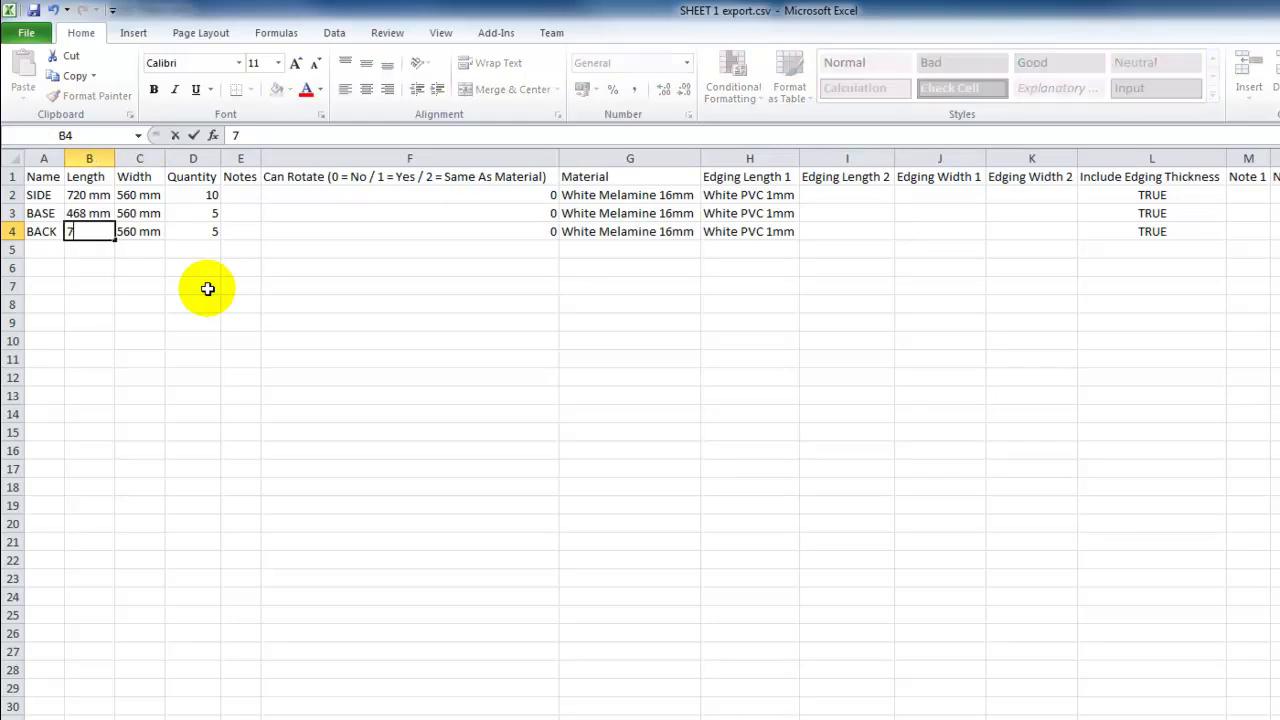
pyautogui.write('10 mm')
pyautogui.press('Tab')
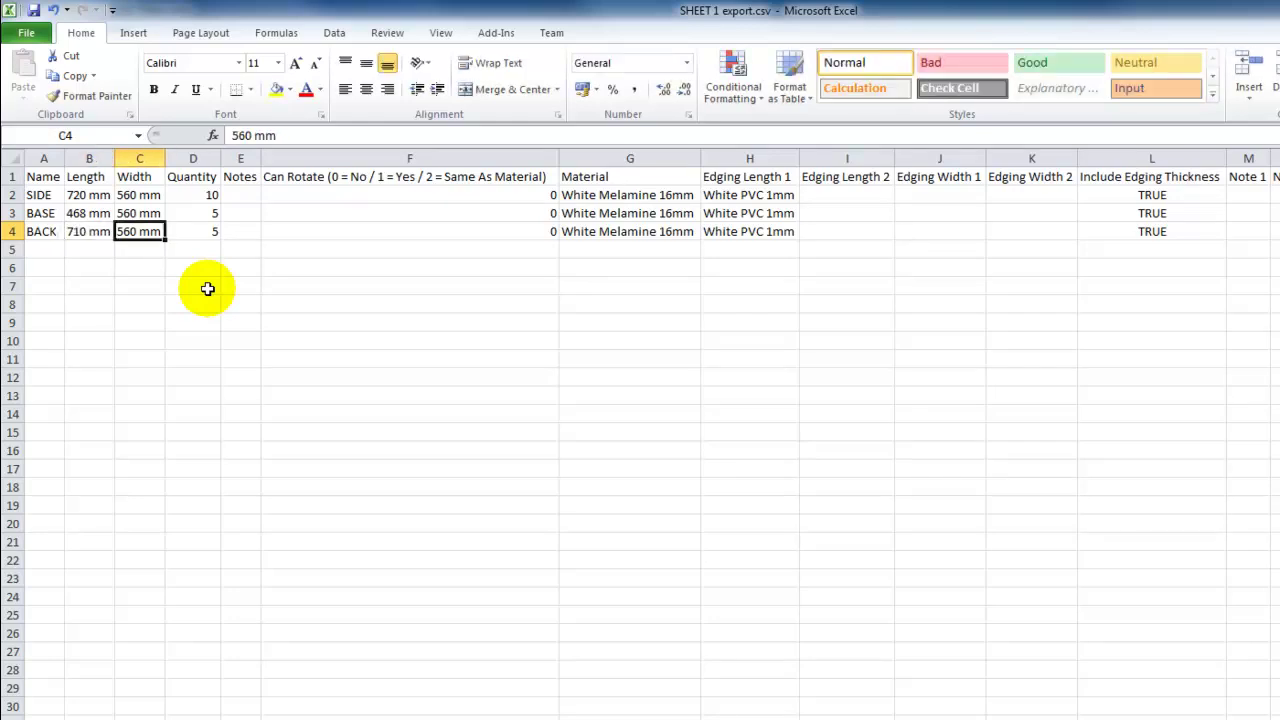
pyautogui.write('478')
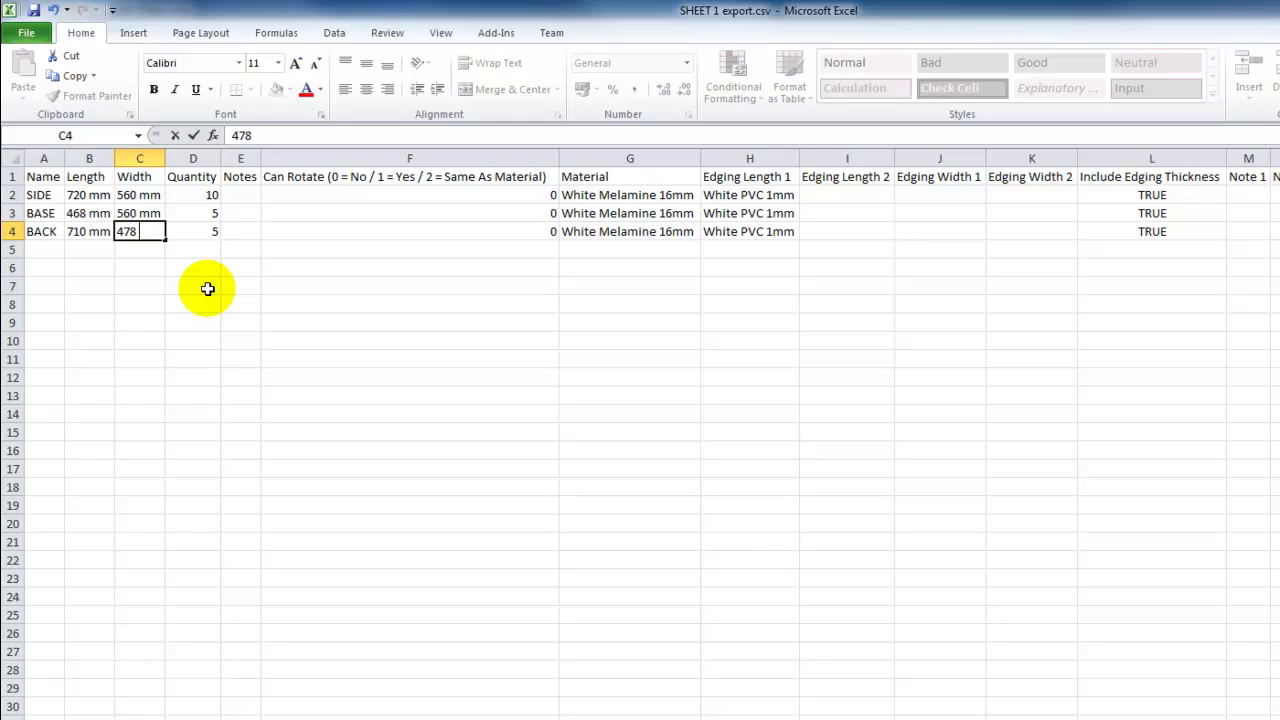
pyautogui.write(' mm')
pyautogui.press('Tab')
pyautogui.press('Tab')
pyautogui.press('Tab')
pyautogui.press('Tab')
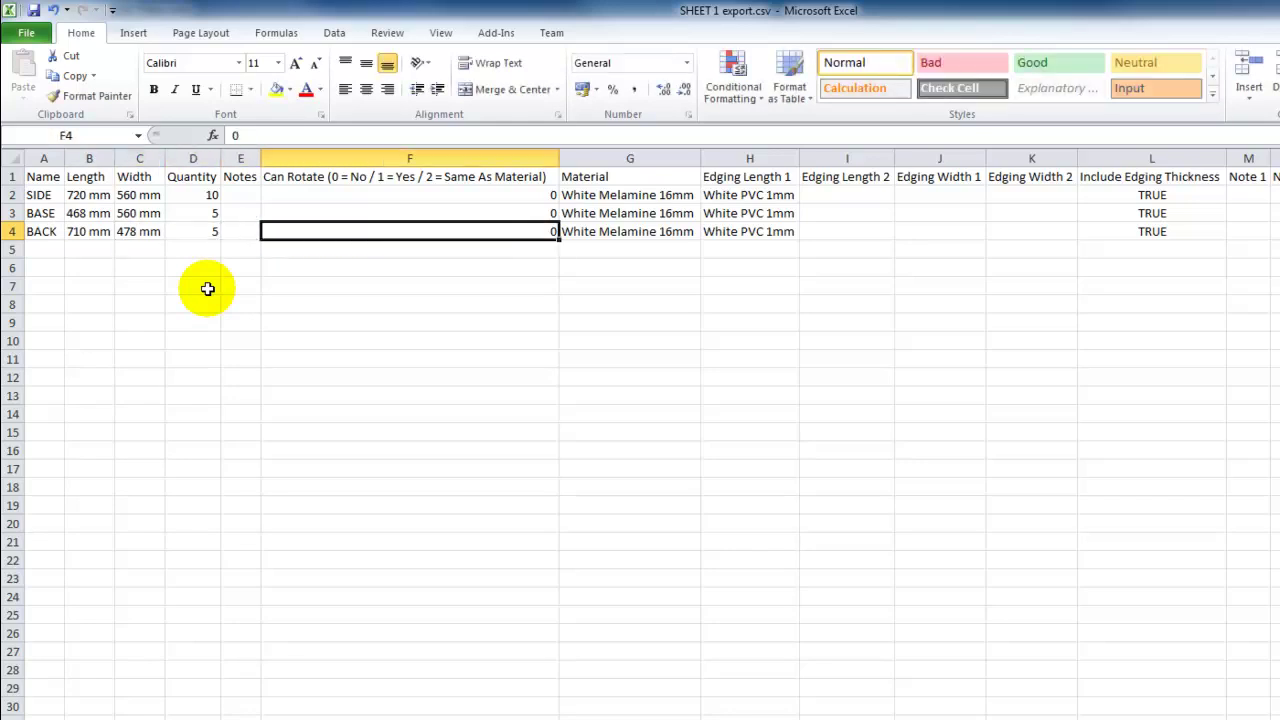
# Change the BACK material from White Melamine 16mm to White Mas 3mm
pyautogui.doubleClick(298, 135)
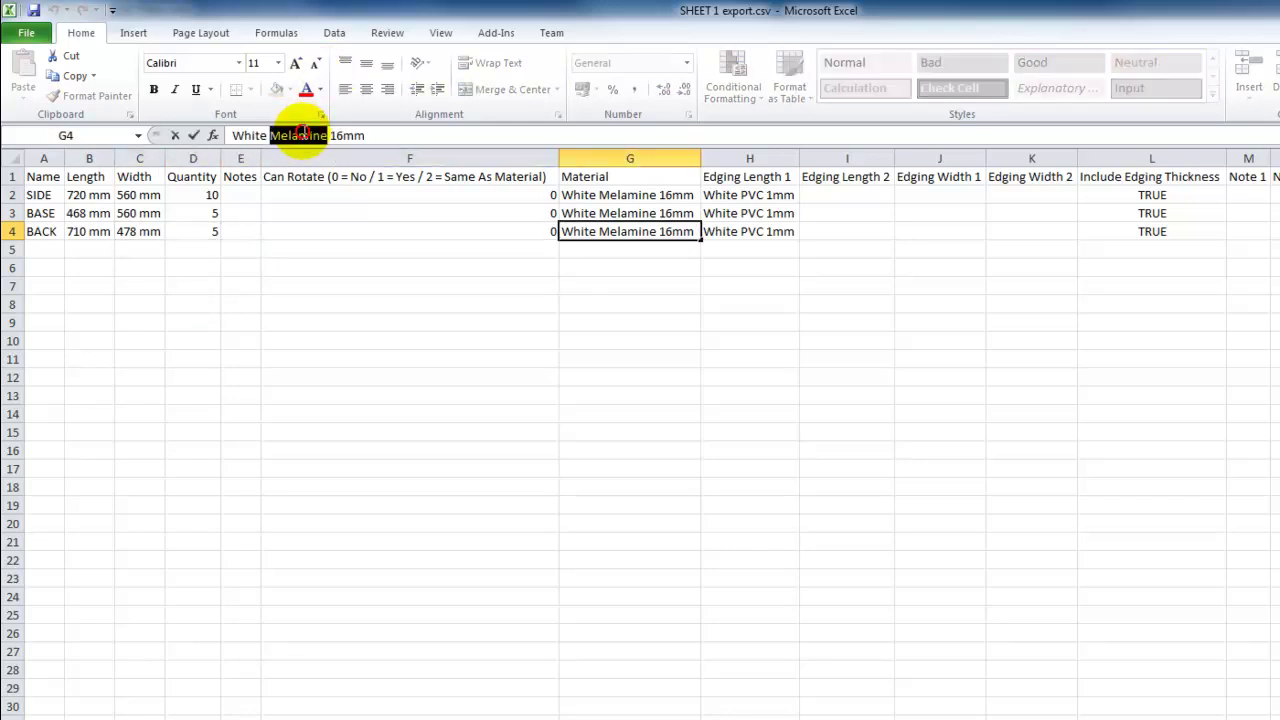
pyautogui.write('mASON')
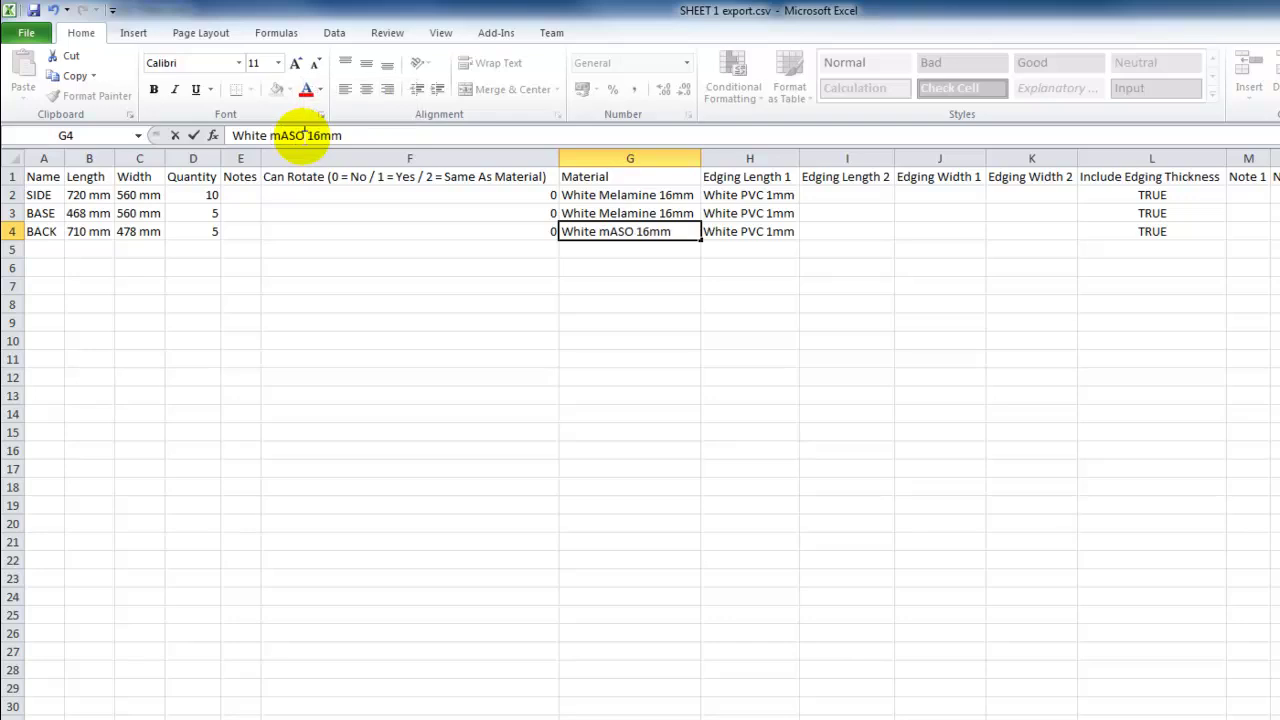
pyautogui.press('BackSpace')
pyautogui.press('BackSpace')
pyautogui.press('BackSpace')
pyautogui.press('BackSpace')
pyautogui.press('BackSpace')
pyautogui.write('Mason')
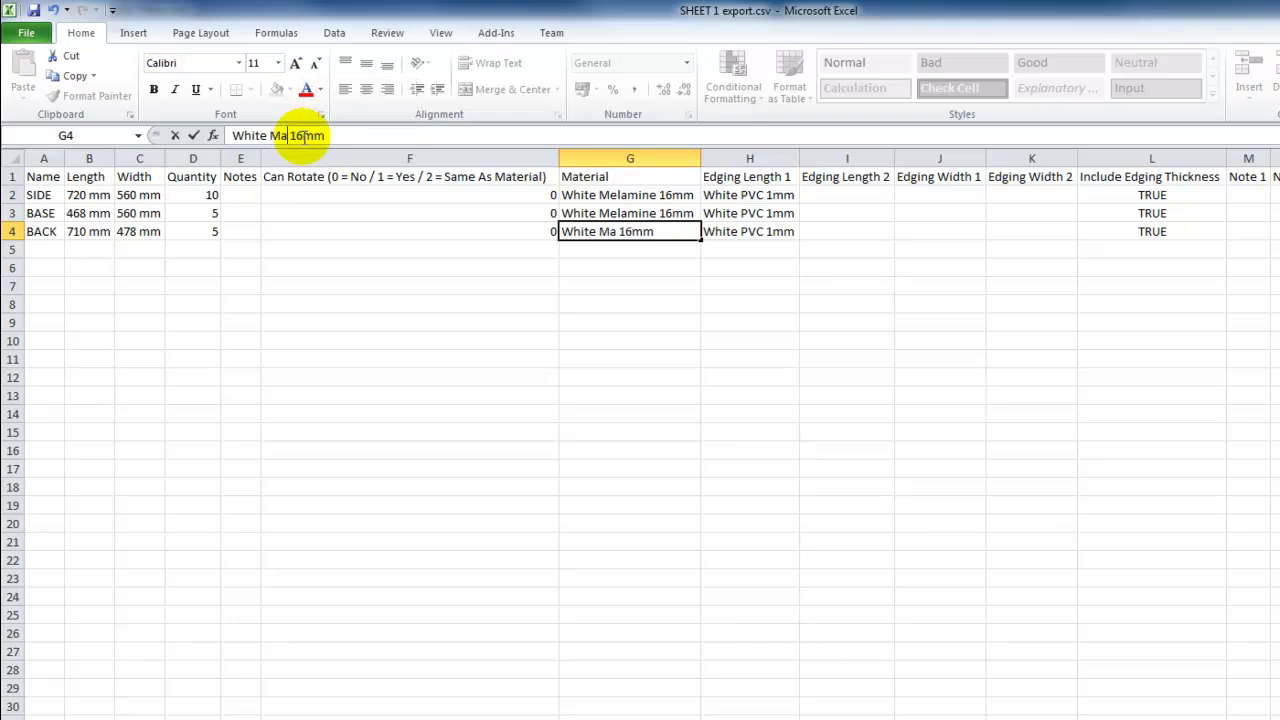
pyautogui.press('BackSpace')
pyautogui.press('BackSpace')
pyautogui.press('Tab')
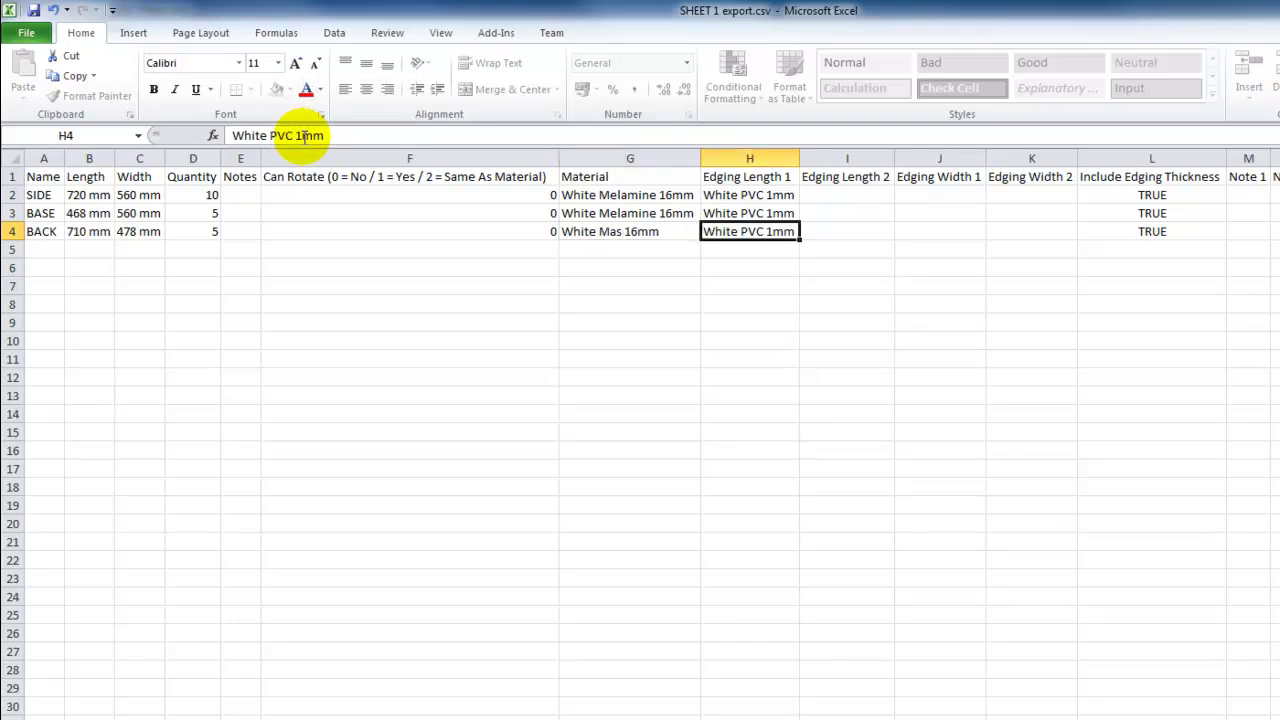
pyautogui.press('Left')
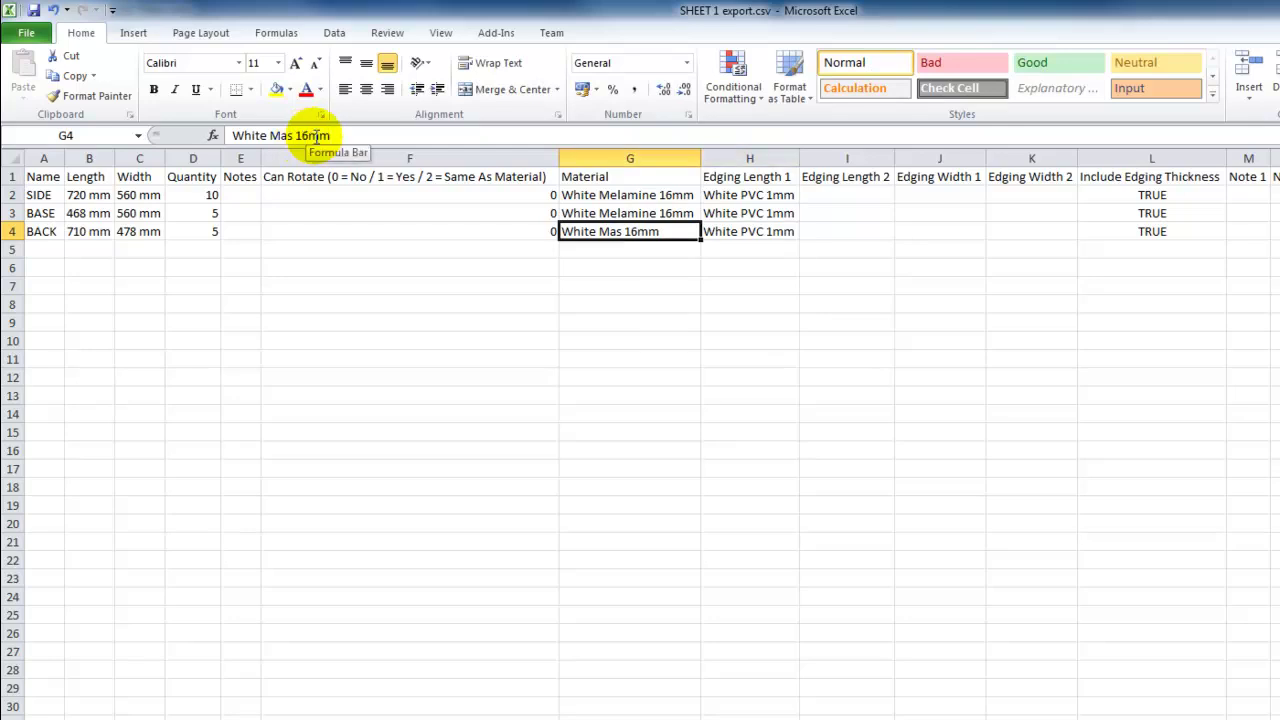
pyautogui.doubleClick(312, 135)
pyautogui.write('3')
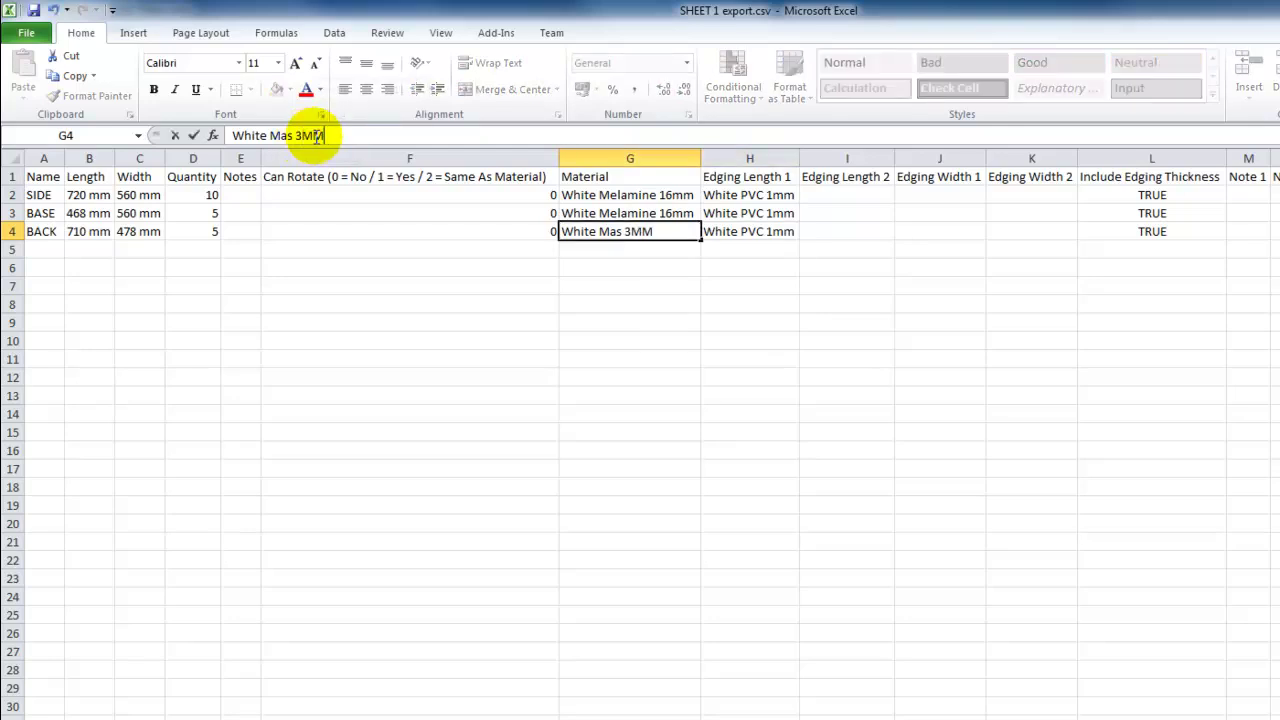
pyautogui.write('mm')
pyautogui.press('Tab')
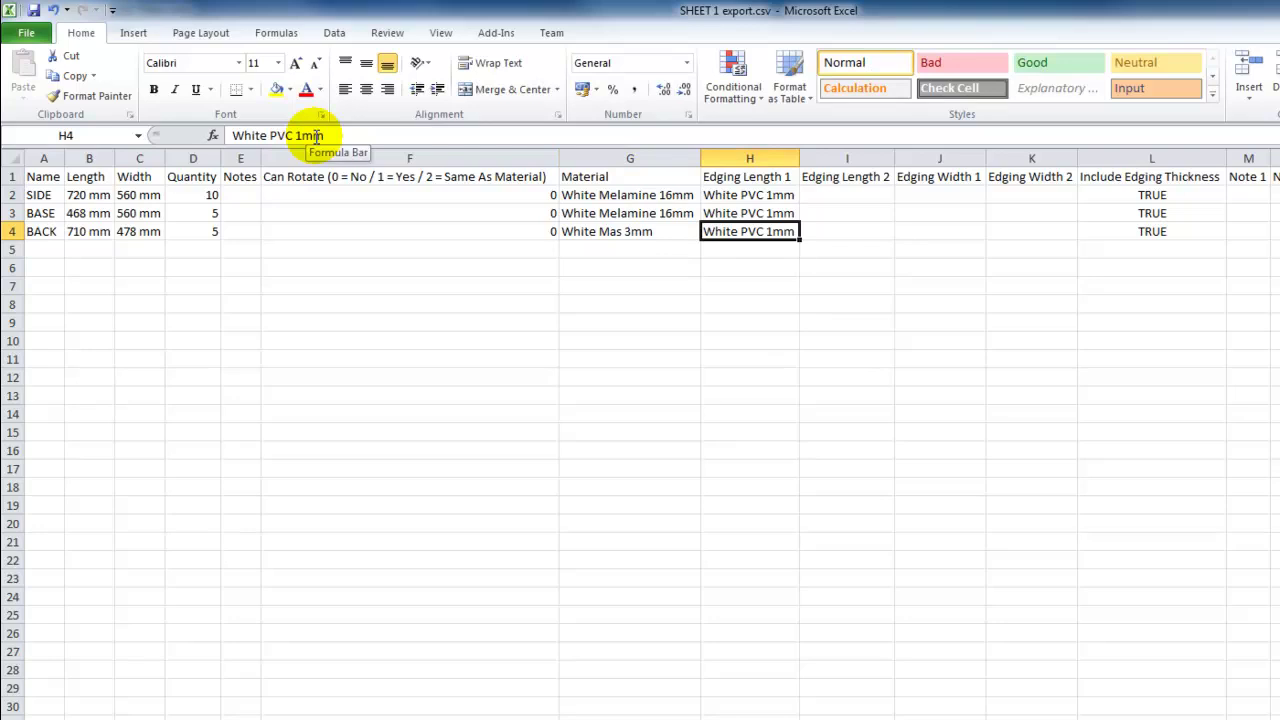
# Clear the BACK row's edging entry
pyautogui.press('Delete')
pyautogui.press('Right')
pyautogui.press('Right')
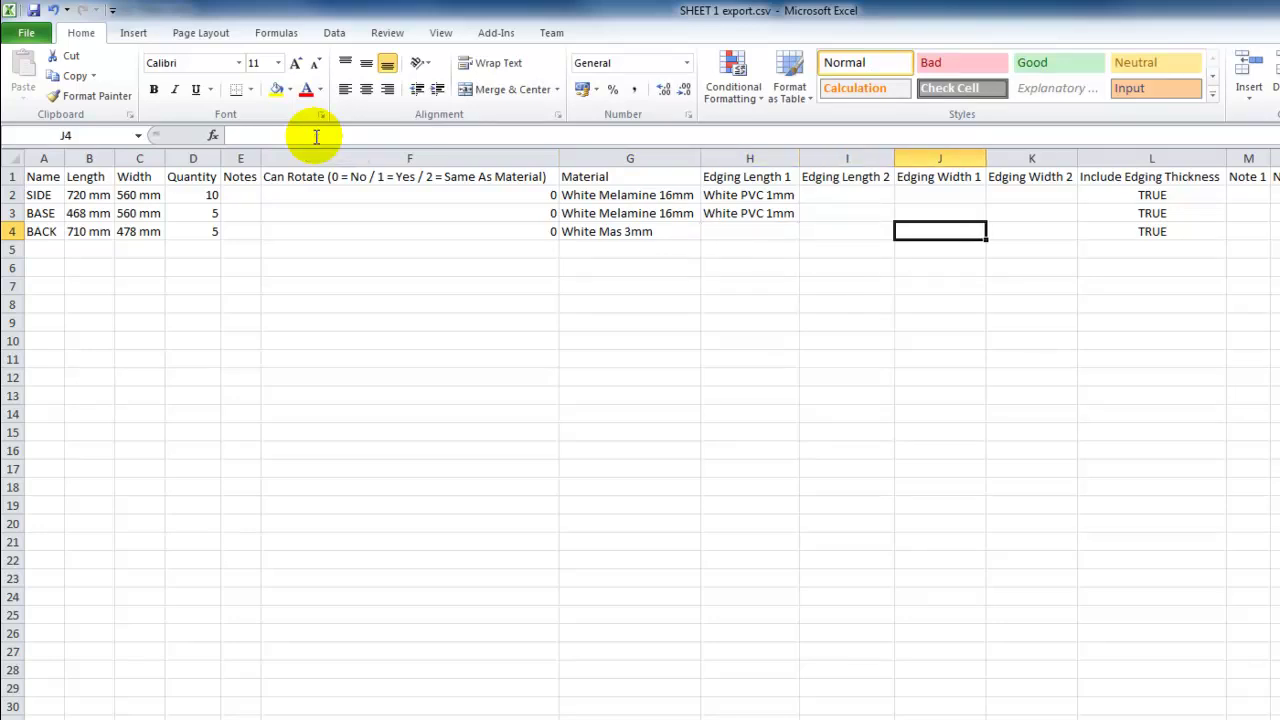
pyautogui.press('Right')
pyautogui.press('Right')
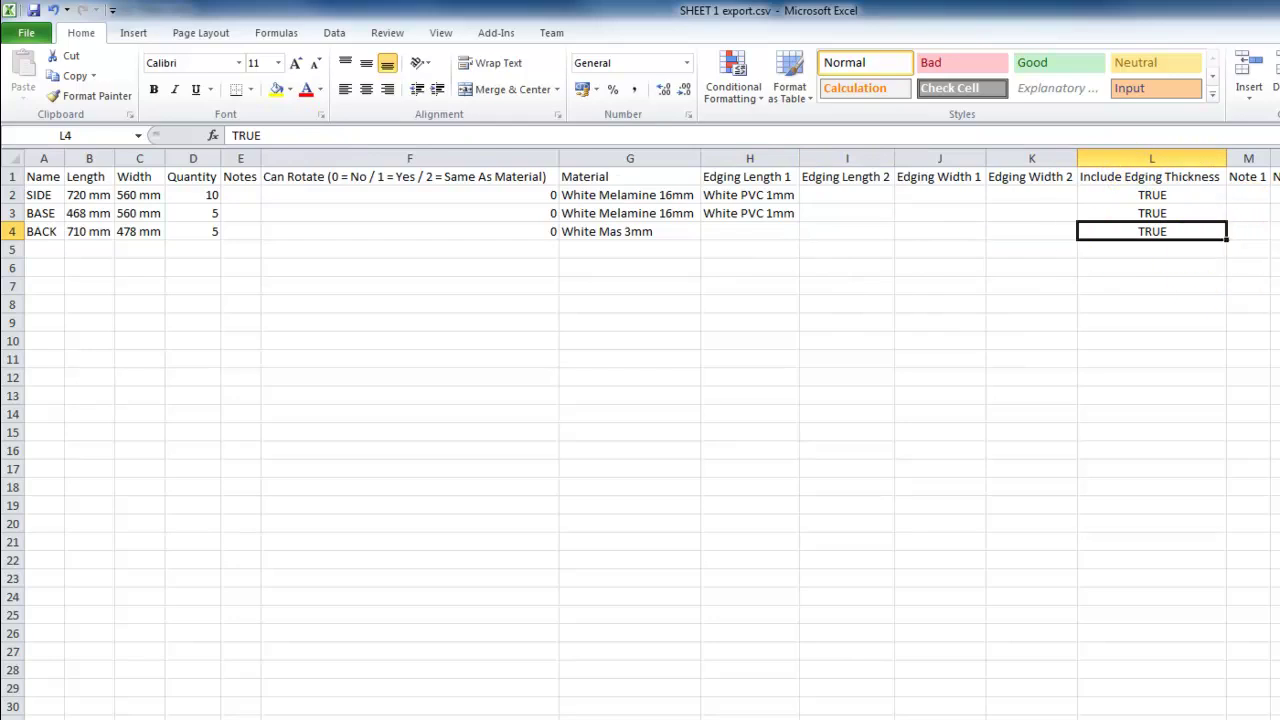
# Save the sheet over SHEET 1 Import.csv, replacing it and keeping CSV format
pyautogui.click(22, 36)
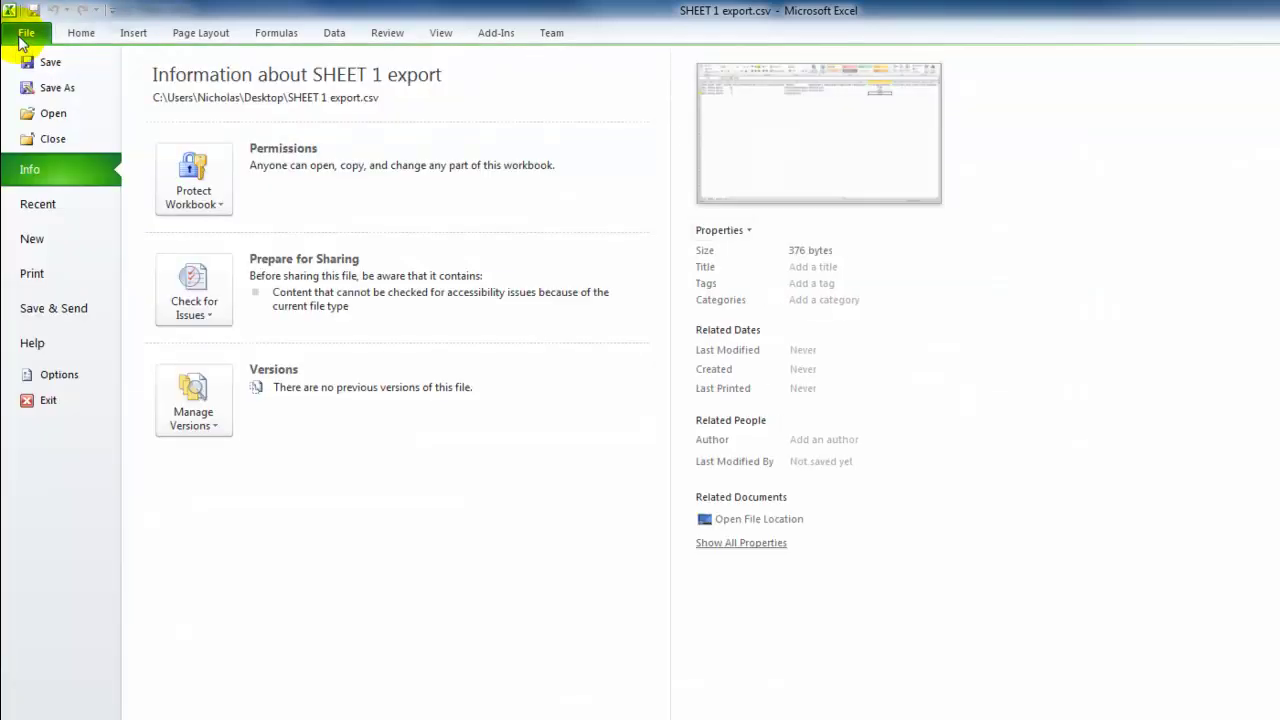
pyautogui.click(52, 88)
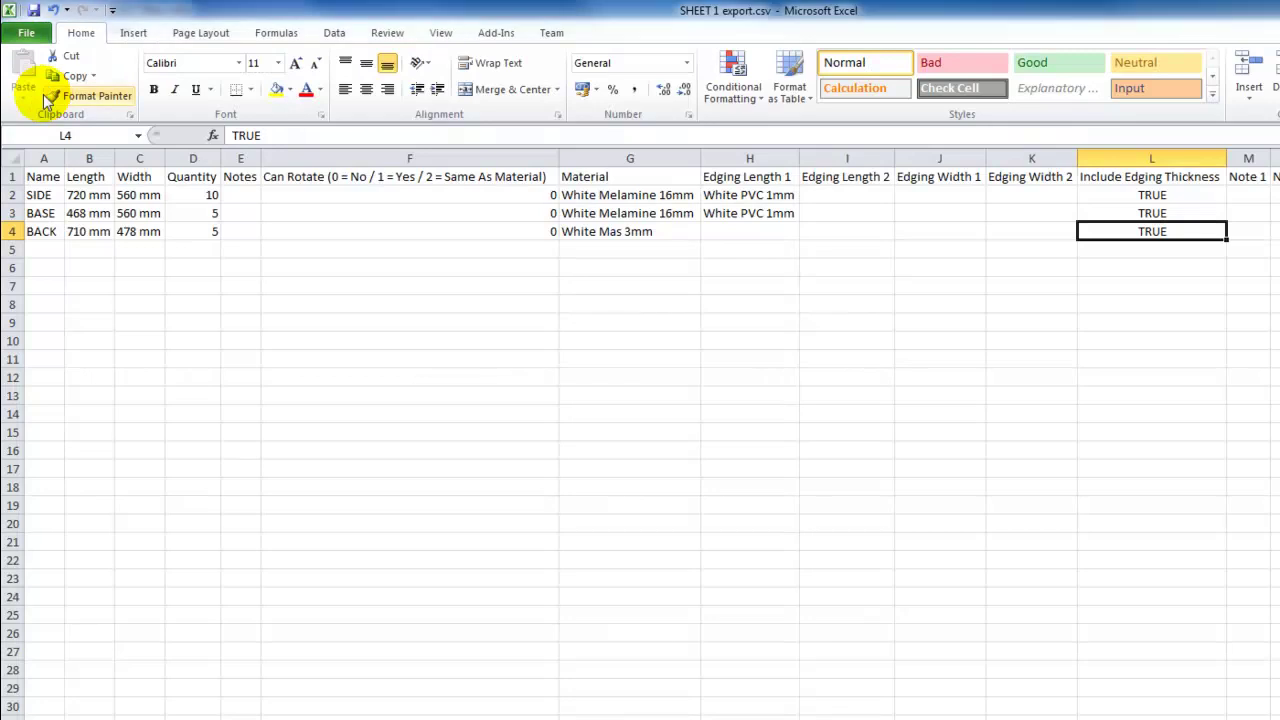
pyautogui.click(437, 205)
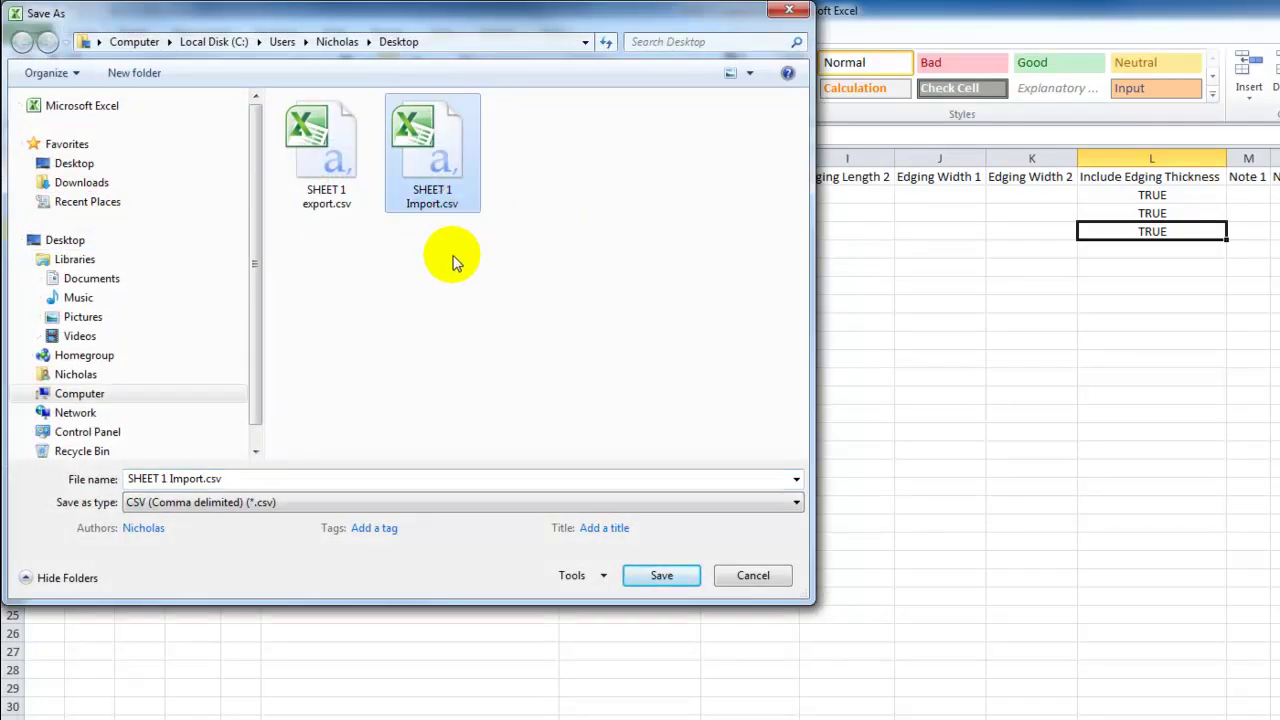
pyautogui.click(661, 576)
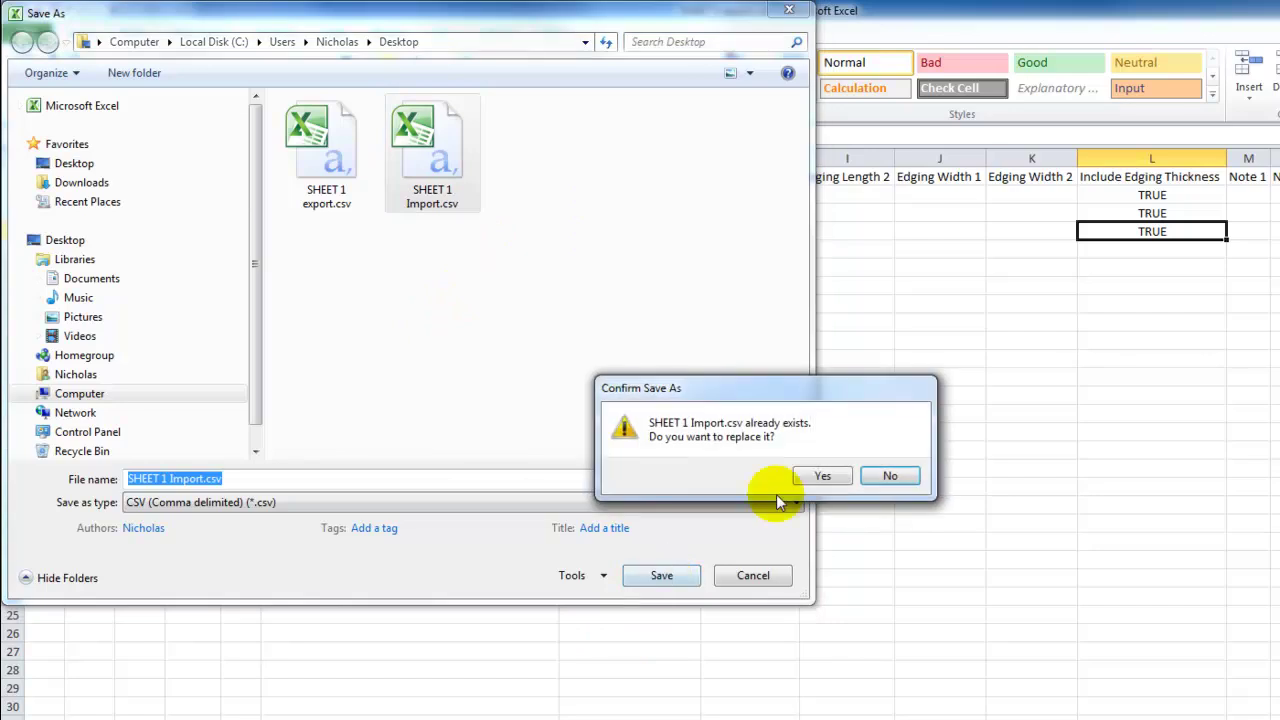
pyautogui.click(820, 475)
pyautogui.click(696, 527)
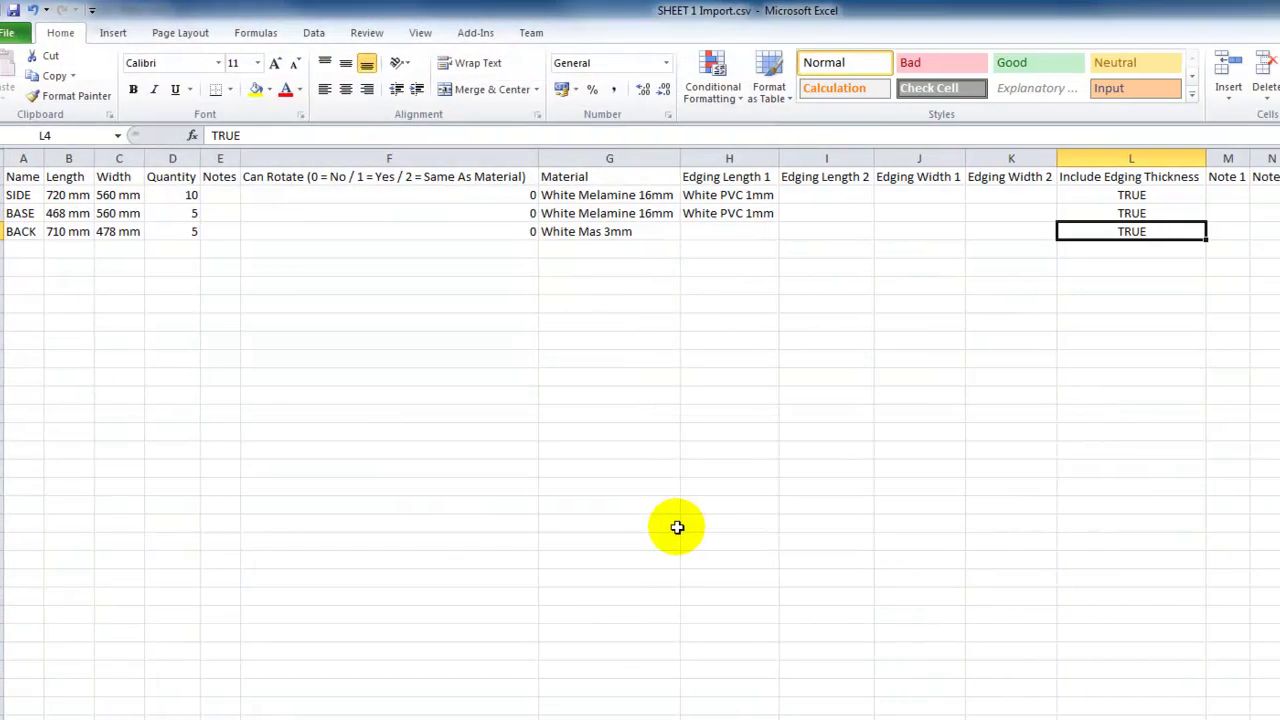
# Close the workbook, saving changes in CSV format
pyautogui.click(1270, 30)
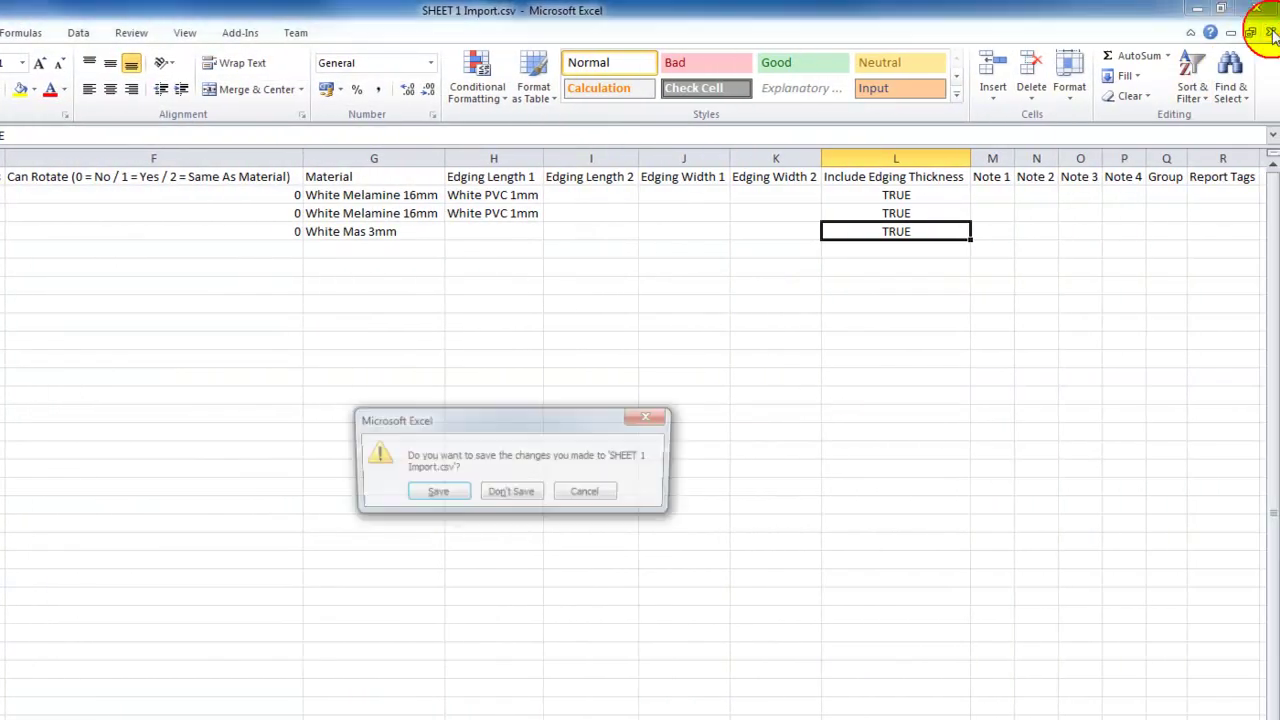
pyautogui.click(430, 497)
pyautogui.click(429, 530)
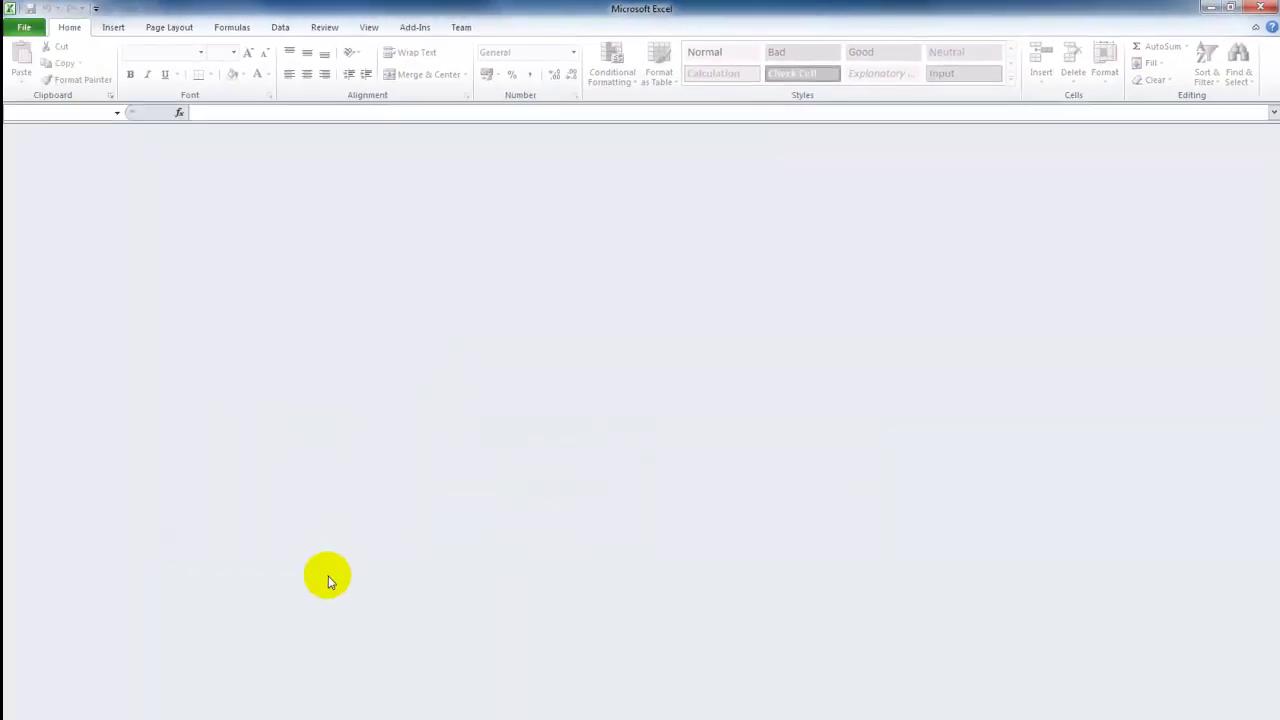
# Back in MaxCut, import SHEET 1 Import.csv into the Input Pieces list
pyautogui.hotkey('alt', 'Tab')
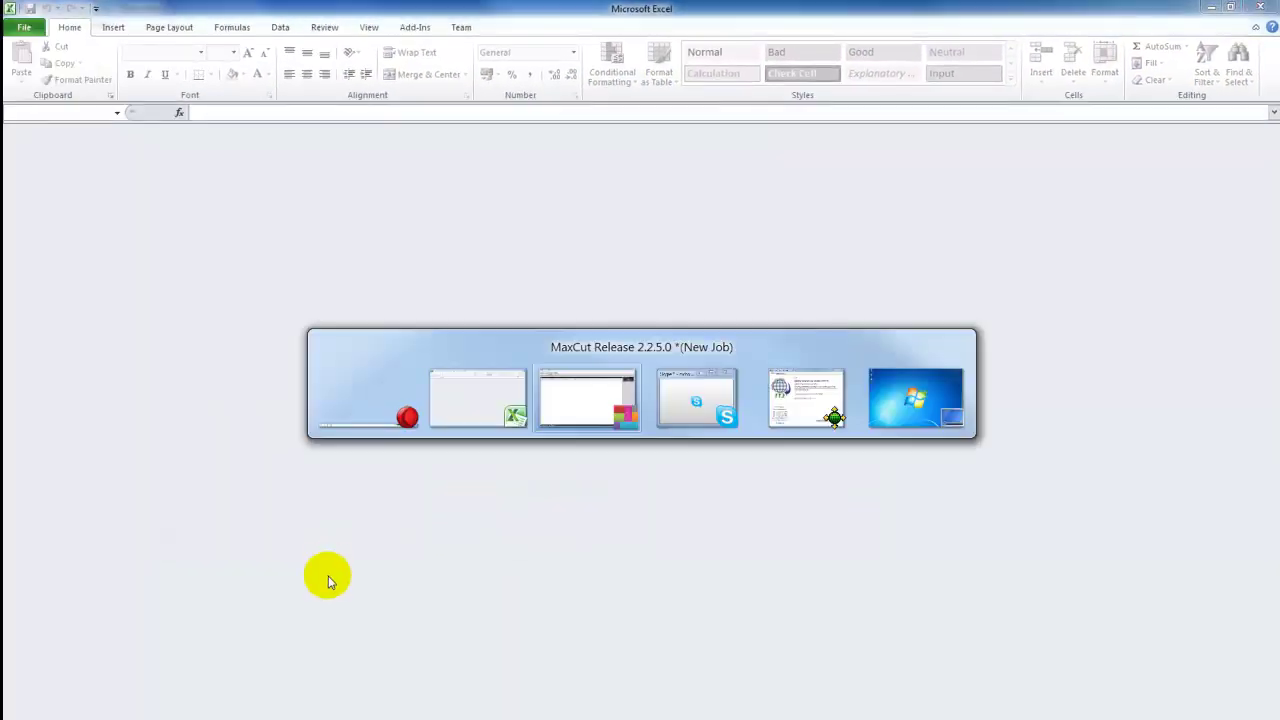
pyautogui.click(571, 423)
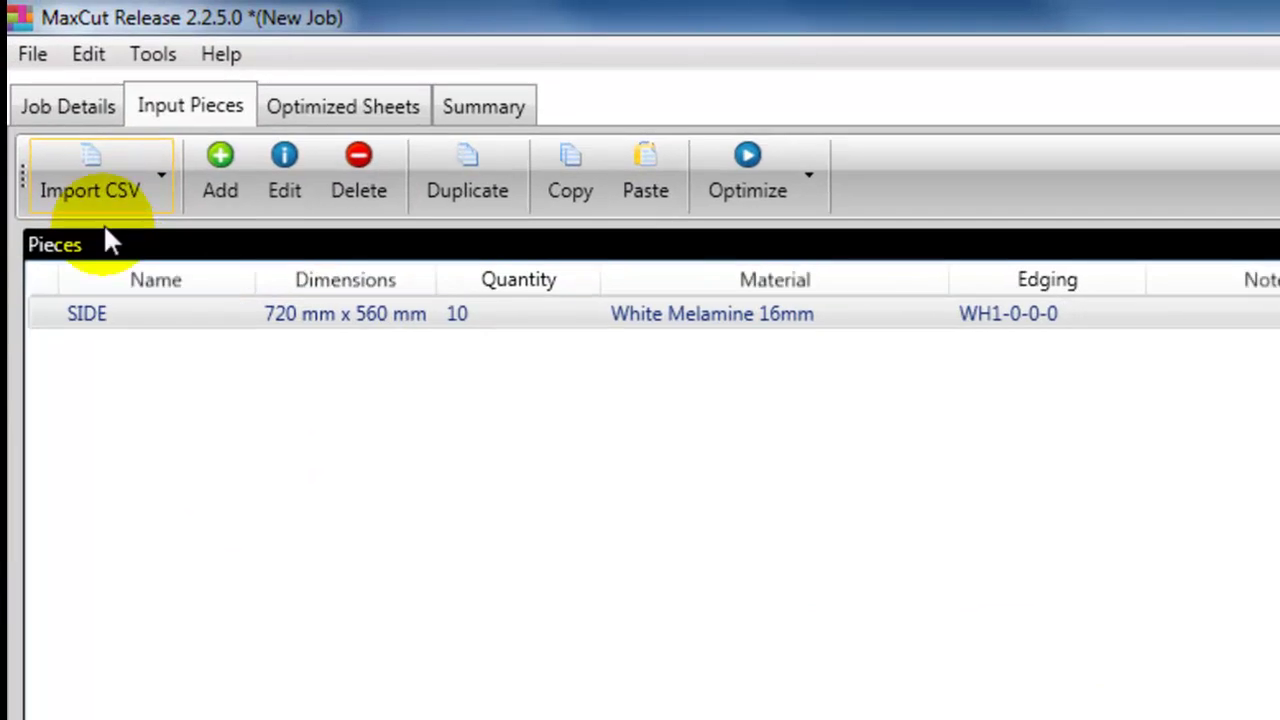
pyautogui.click(58, 137)
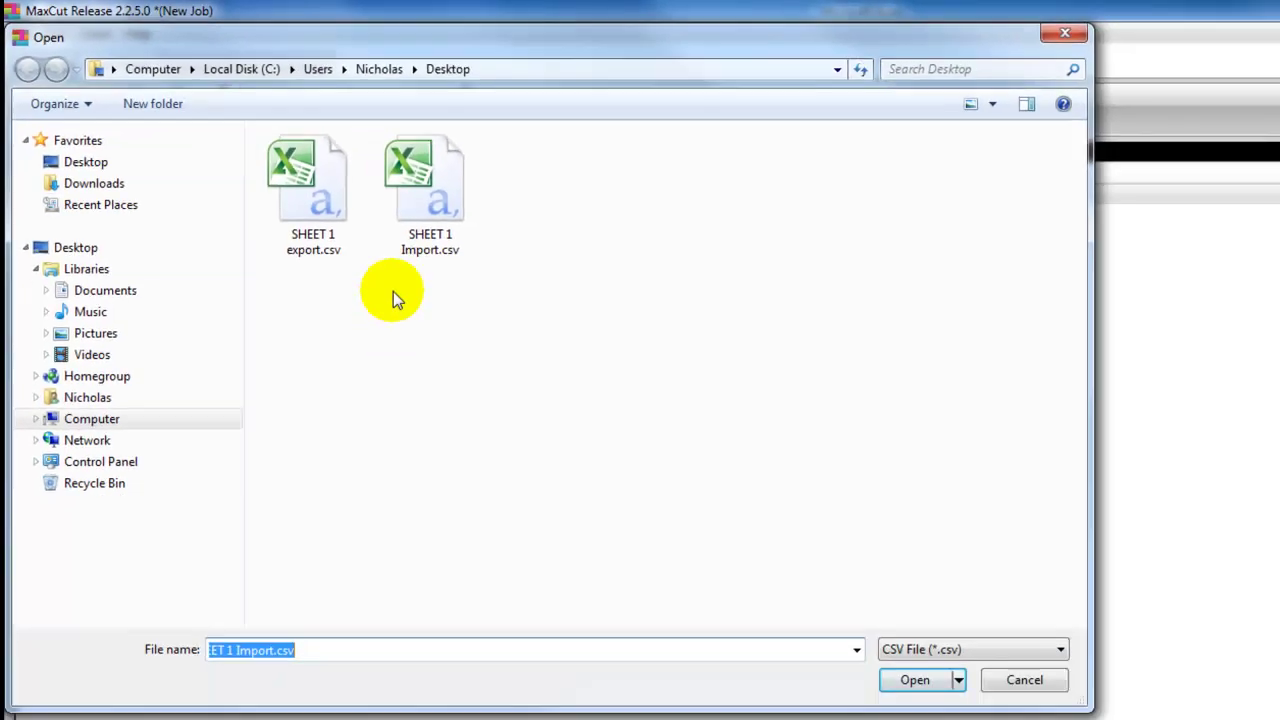
pyautogui.click(605, 267)
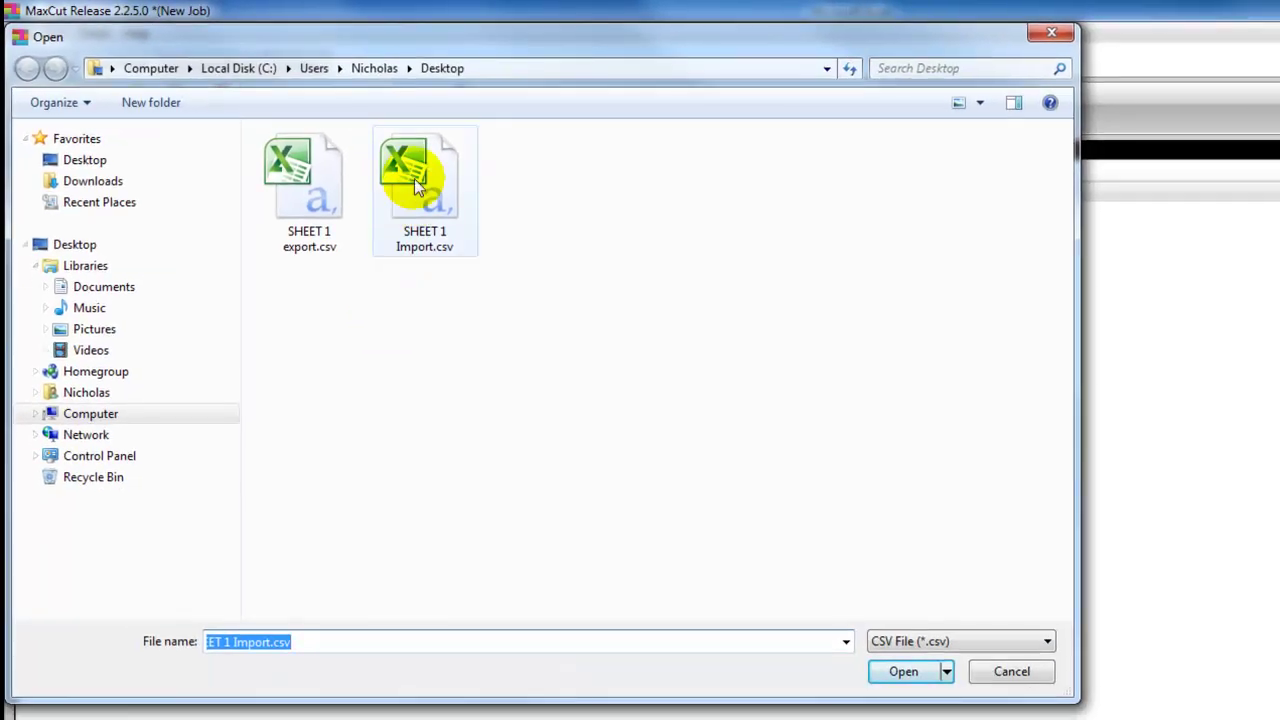
pyautogui.click(890, 672)
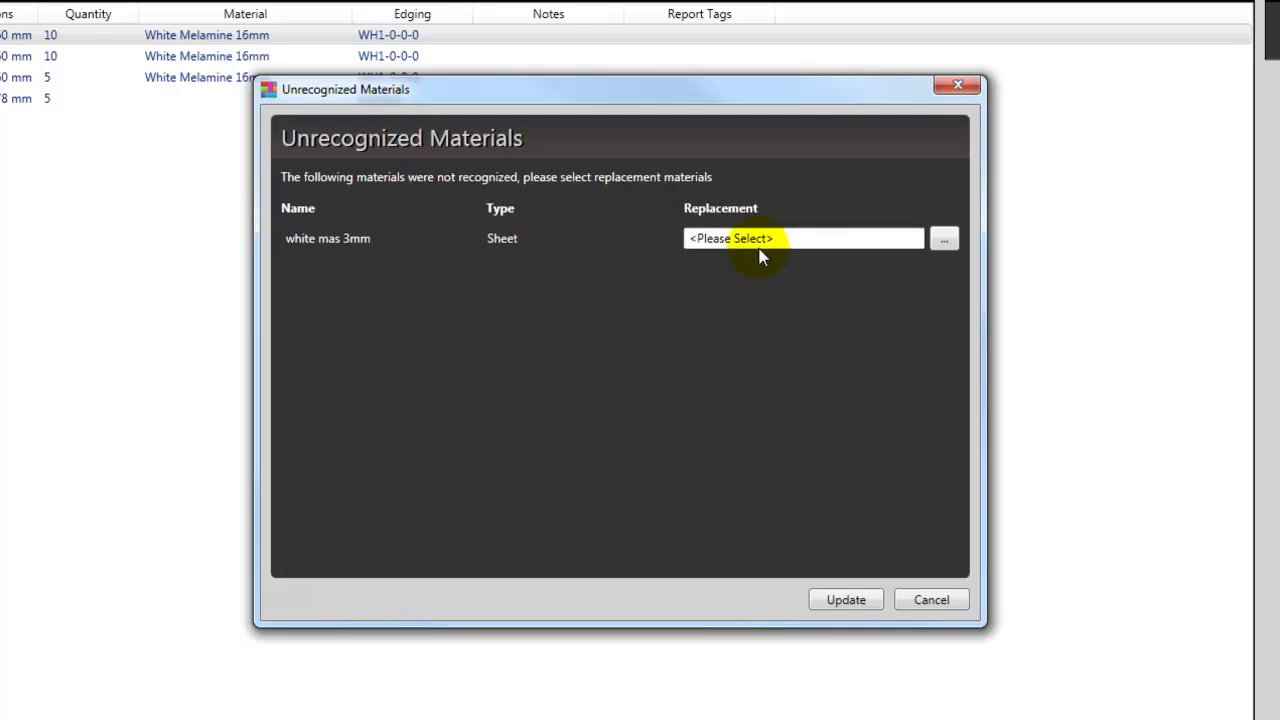
# Replace the unrecognised white mas 3mm with White Masonite 3mm and finish the import
pyautogui.click(939, 240)
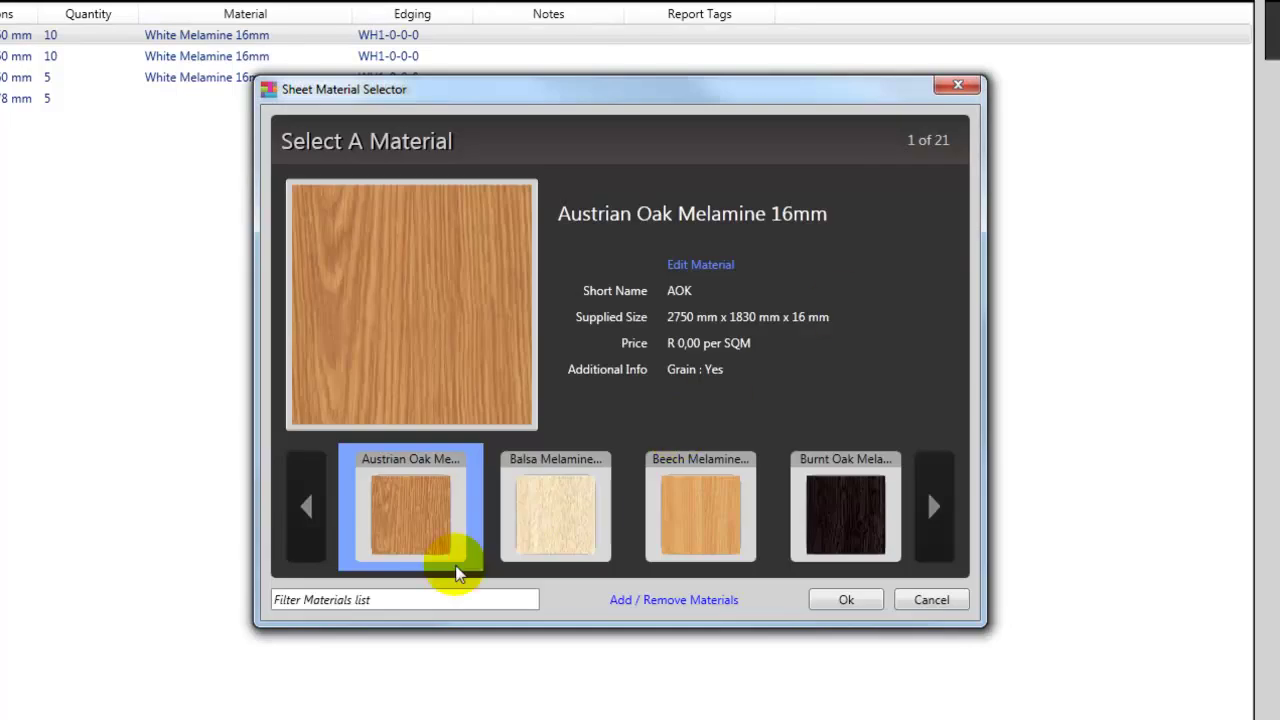
pyautogui.click(410, 599)
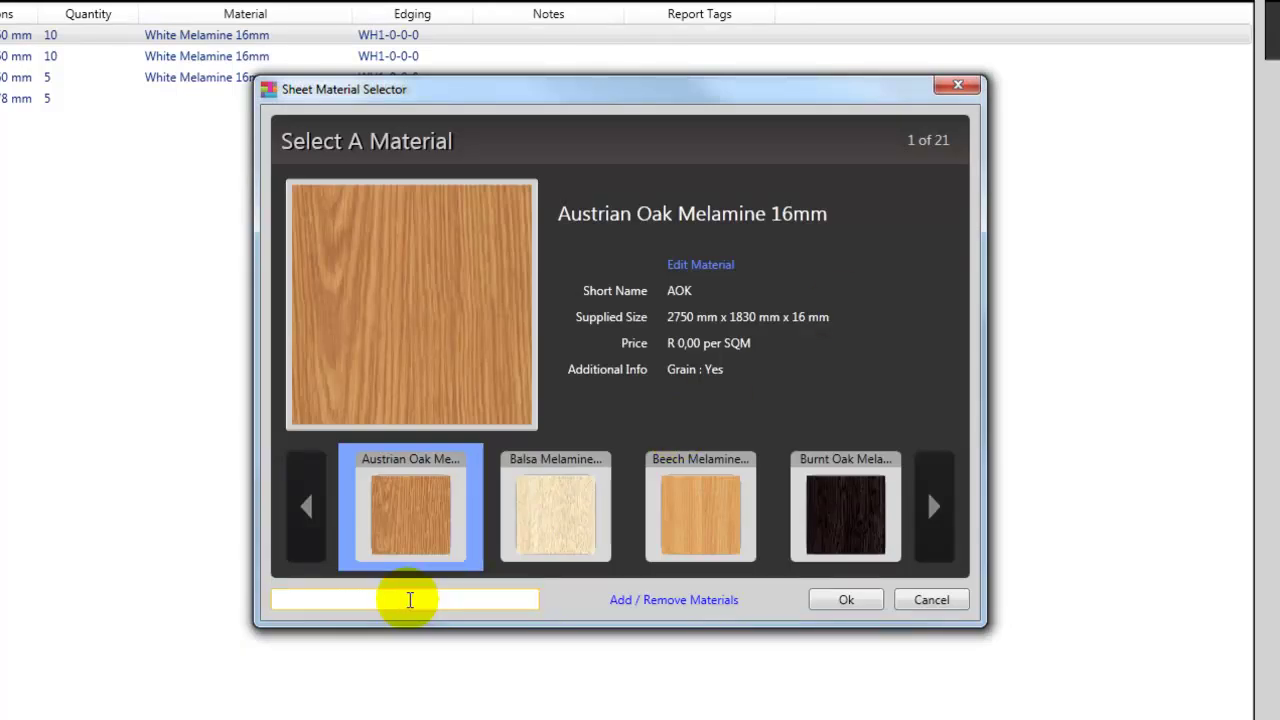
pyautogui.write('white')
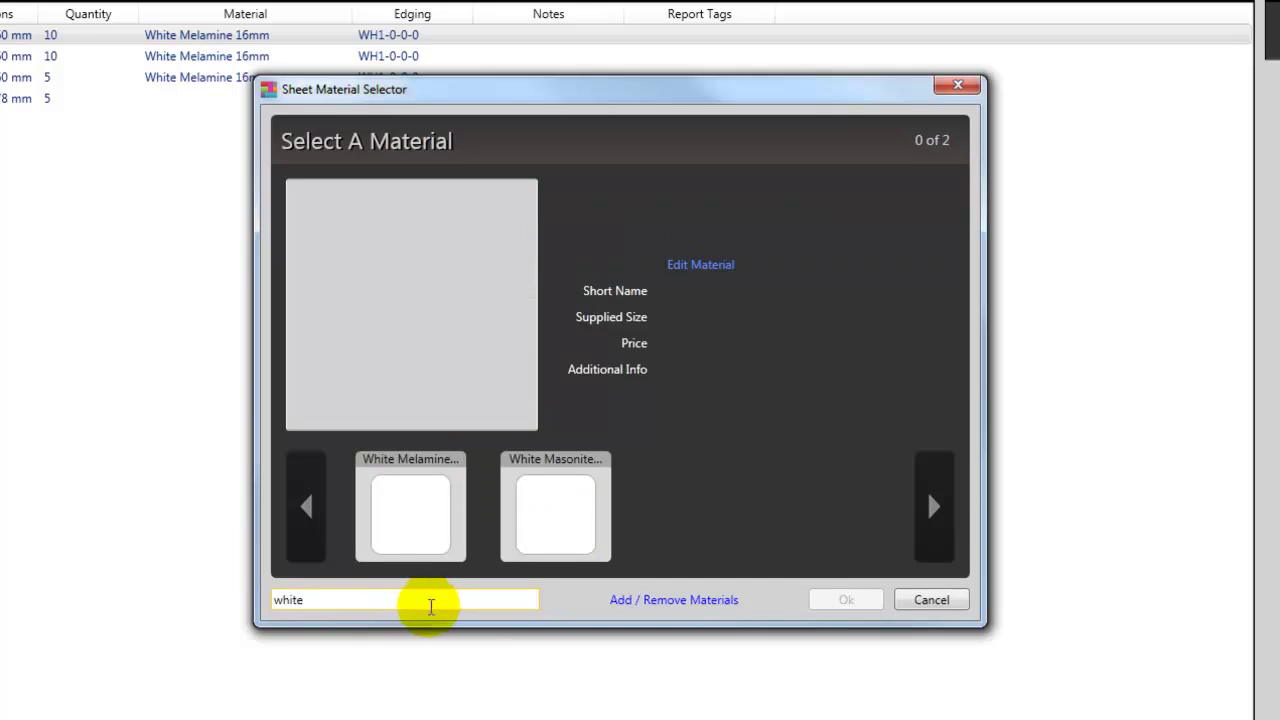
pyautogui.click(562, 508)
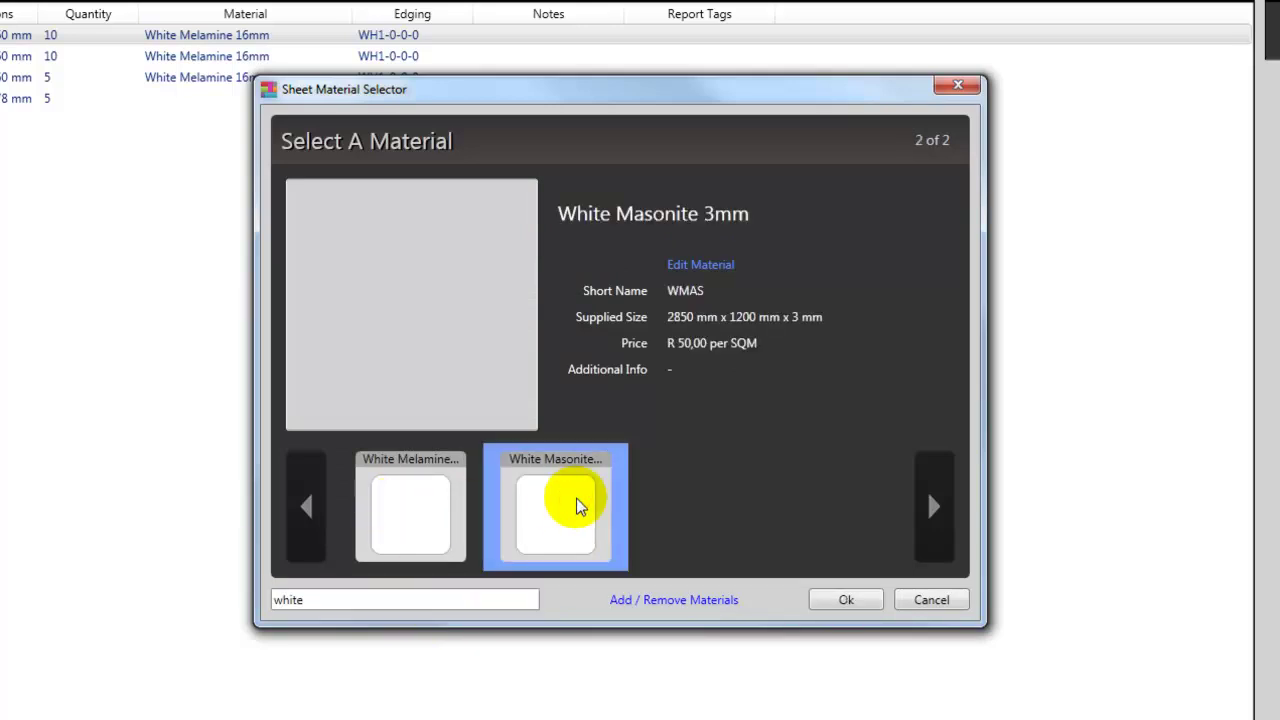
pyautogui.click(848, 602)
pyautogui.click(848, 602)
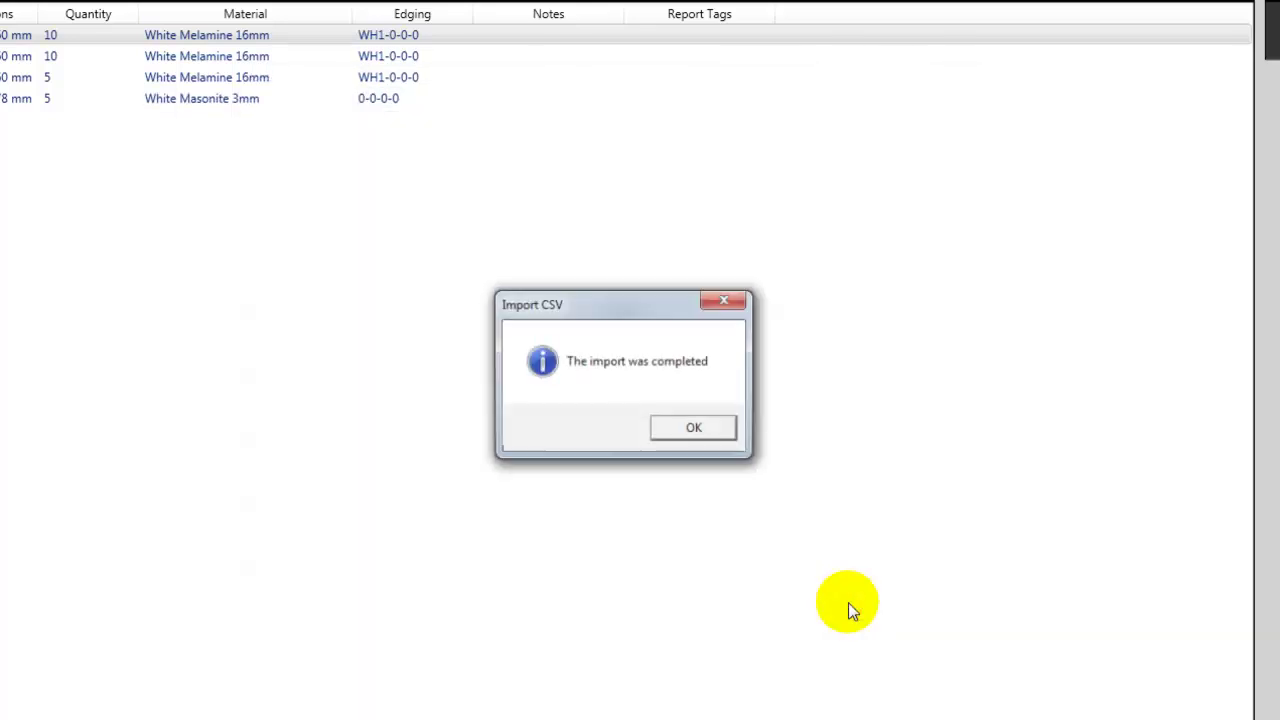
pyautogui.click(688, 428)
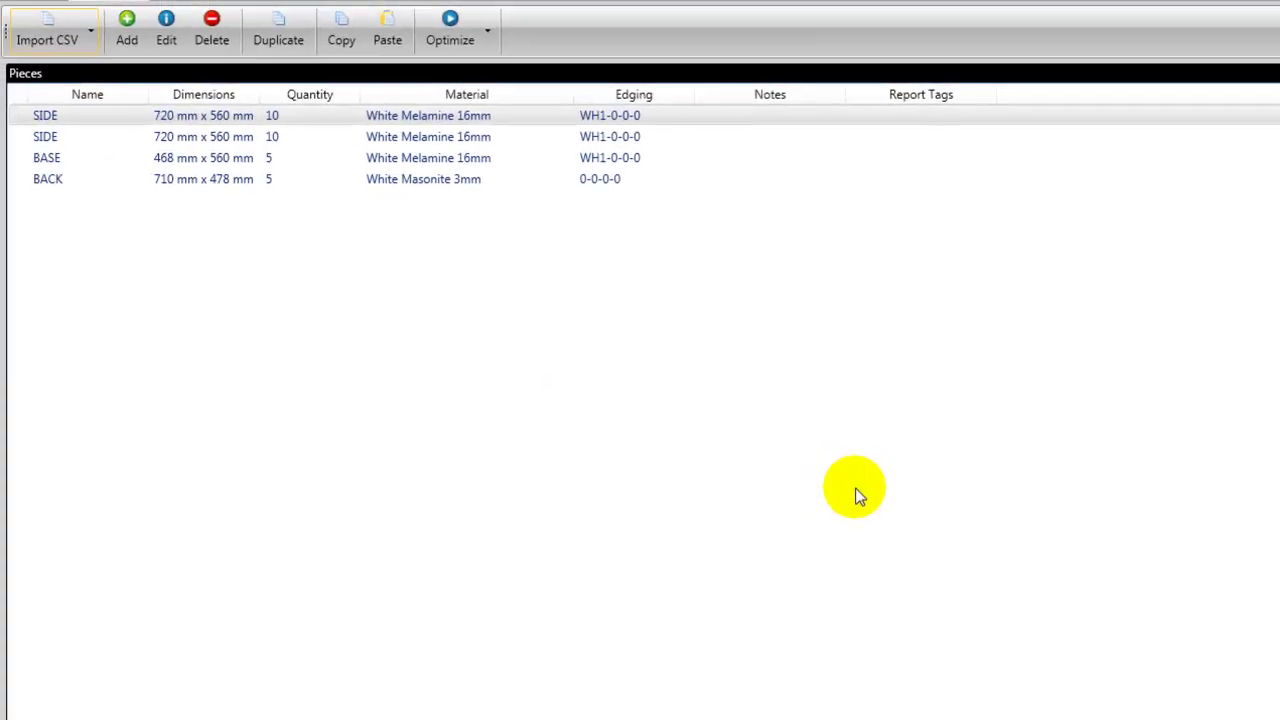